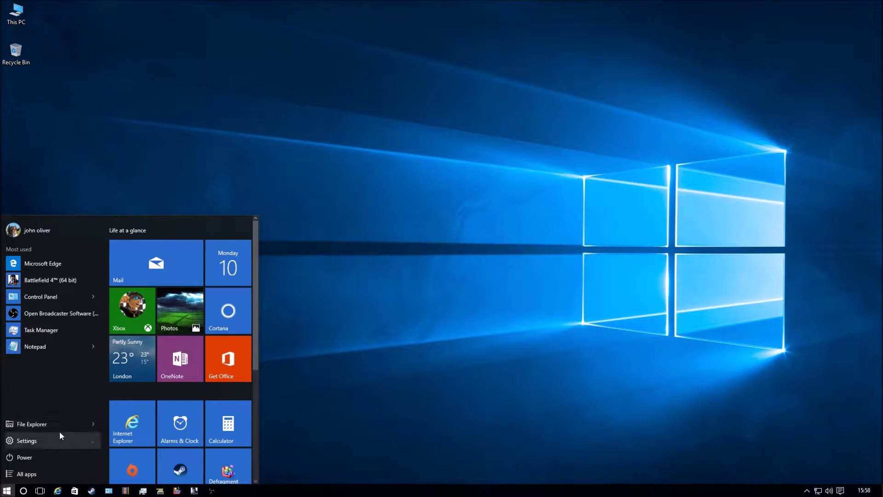
- Open Assetto Corsa's Steam Properties on the Local Files tab, showing 23769 MB used
left_click(435, 341)
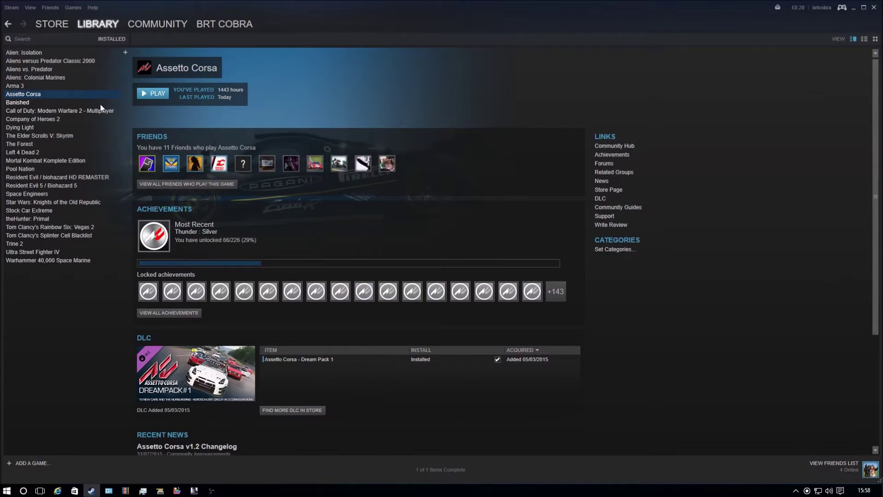
right_click(55, 94)
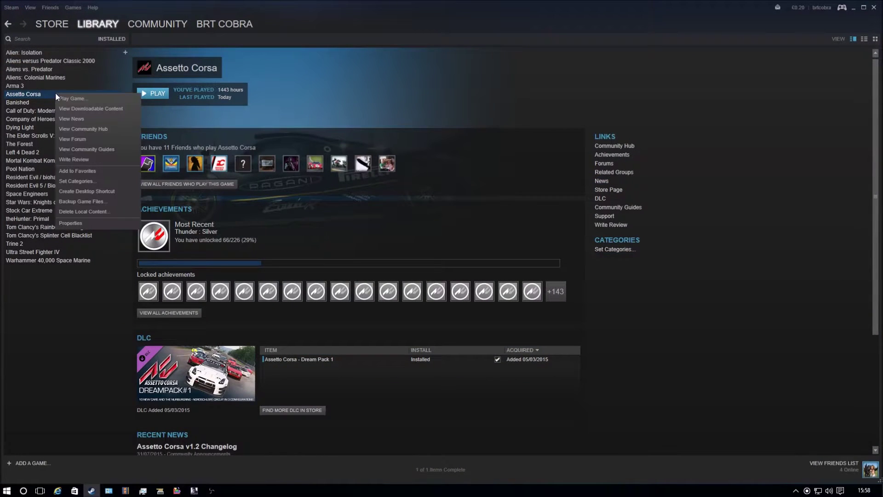
left_click(81, 222)
left_click(412, 121)
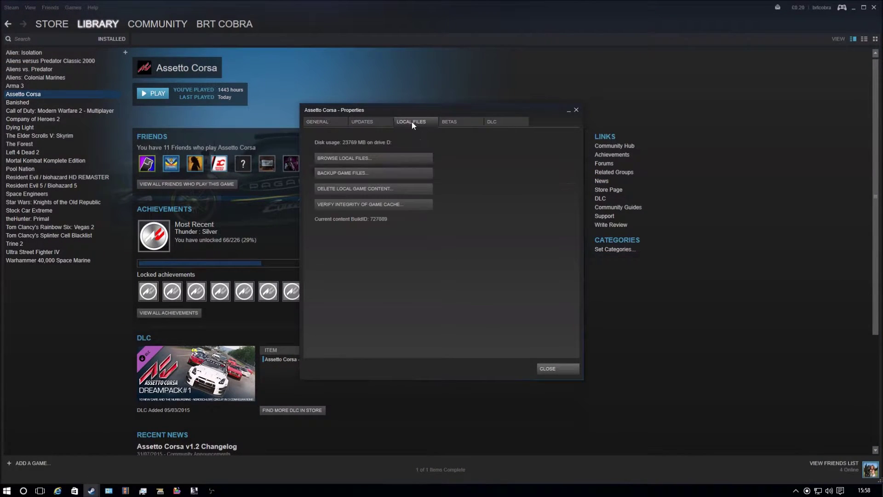
- Browse the game's install folder into 'server' and run acServer as administrator
left_click(367, 157)
scroll(364, 275, "down", 2)
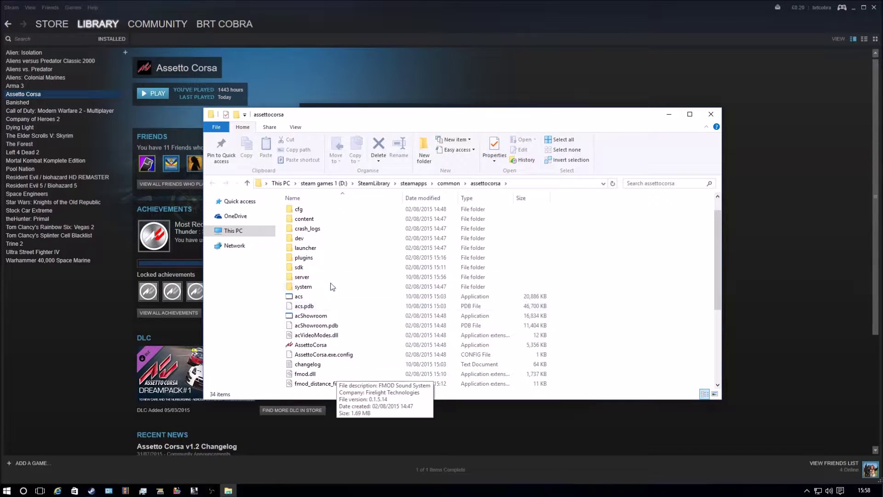
double_click(323, 277)
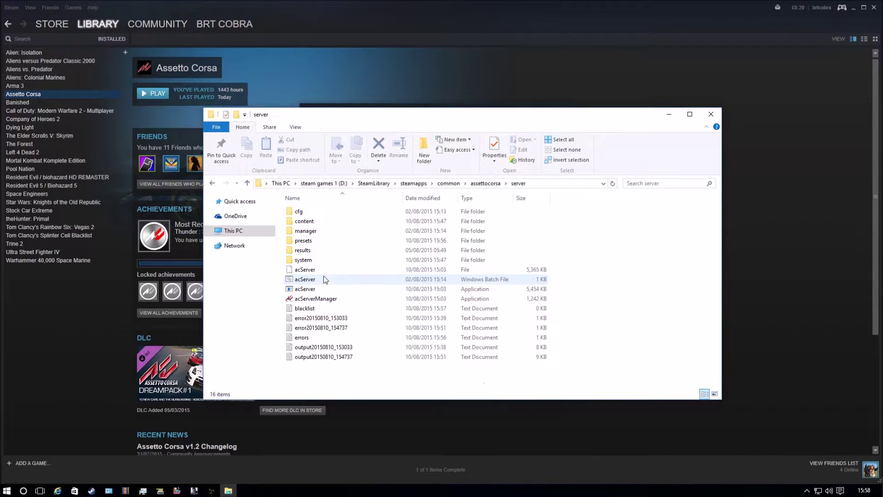
left_click(305, 290)
right_click(305, 291)
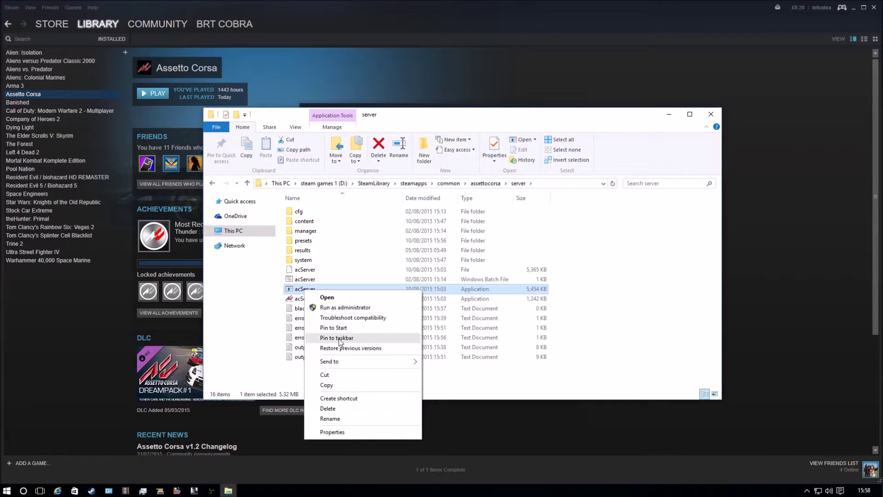
left_click(313, 308)
- Run acServerManager as administrator, then close Explorer, the Properties window and Steam
left_click(316, 299)
right_click(315, 299)
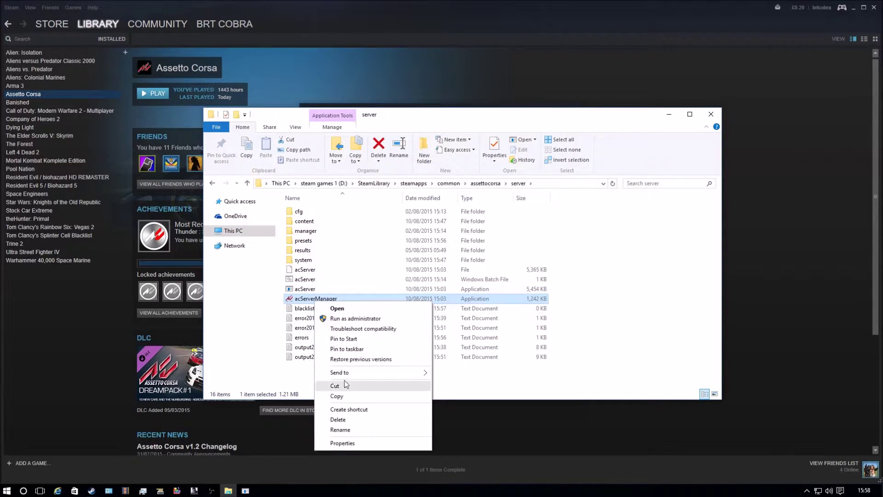
left_click(352, 319)
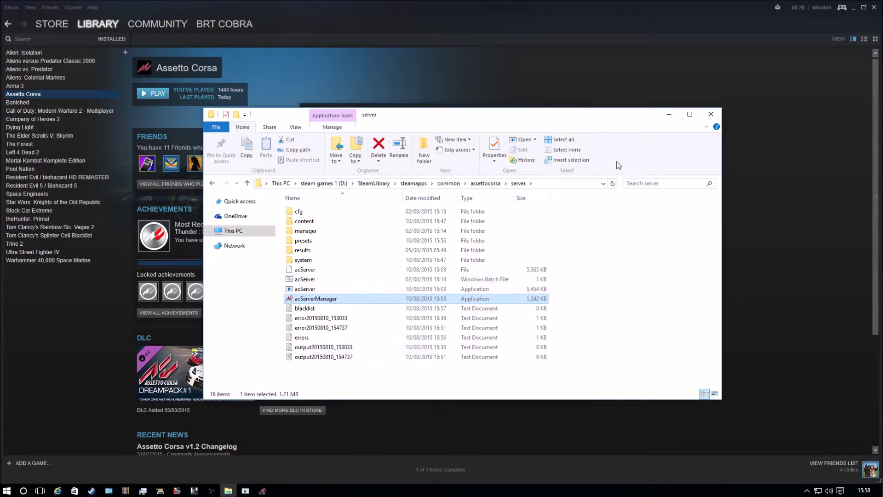
left_click(710, 117)
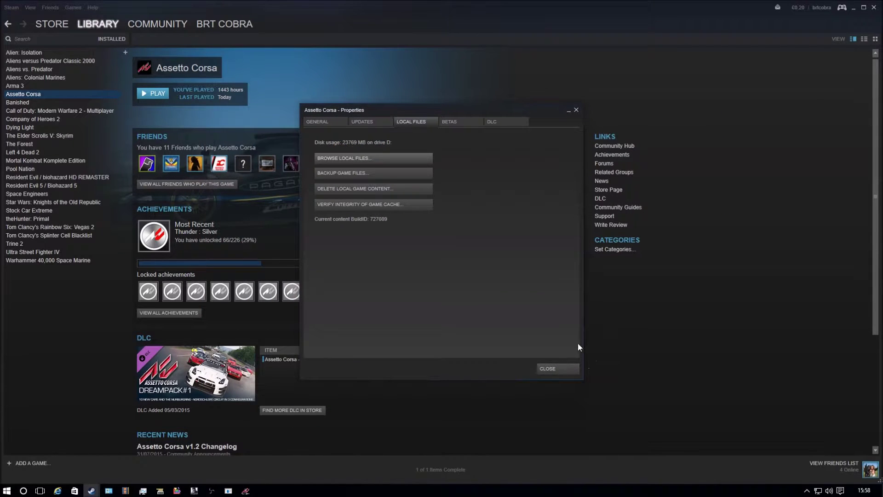
left_click(551, 367)
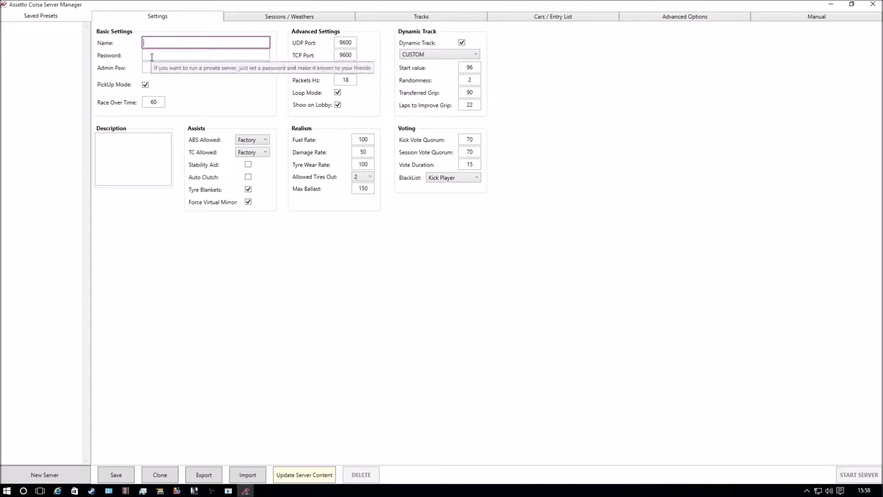
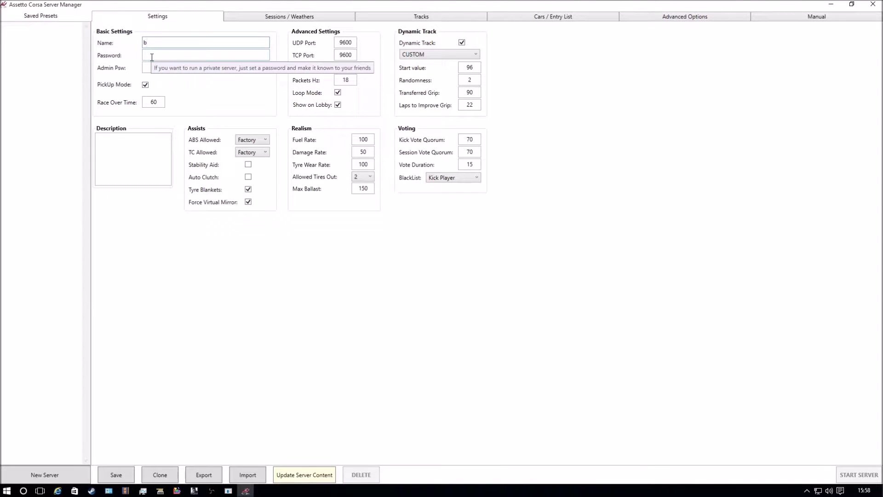
- Name the server brtcobra and fill in the Admin Psw field with the admin password
left_click(166, 69)
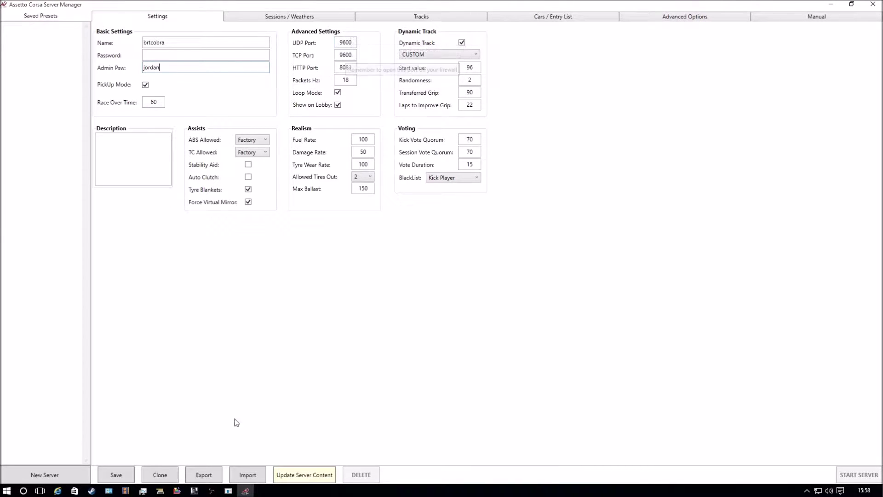
- Open Internet Explorer and load the router admin page at 192.168.1.1
left_click(58, 491)
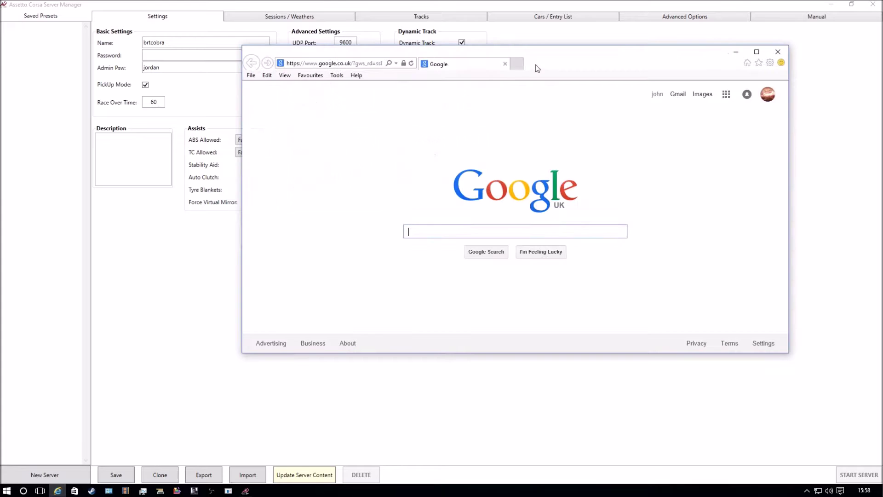
mouse_move(536, 68)
left_mouse_down()
mouse_move(575, 91)
mouse_move(576, 126)
left_mouse_up()
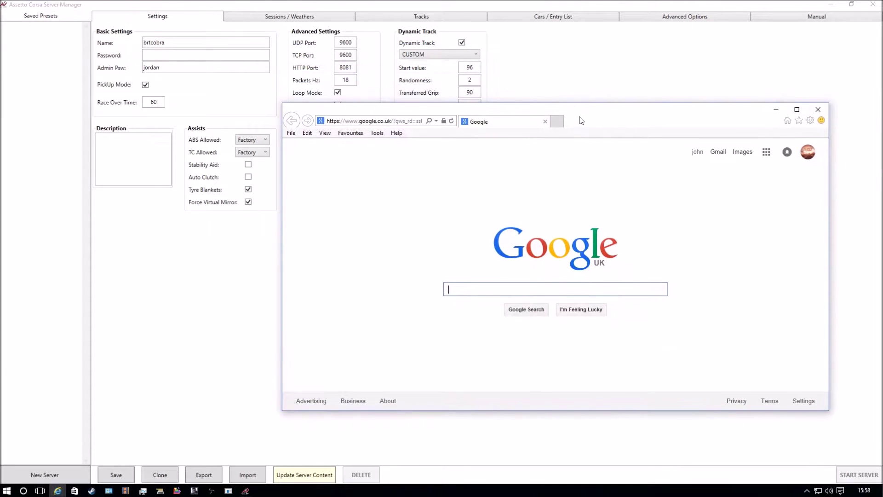
left_click(412, 121)
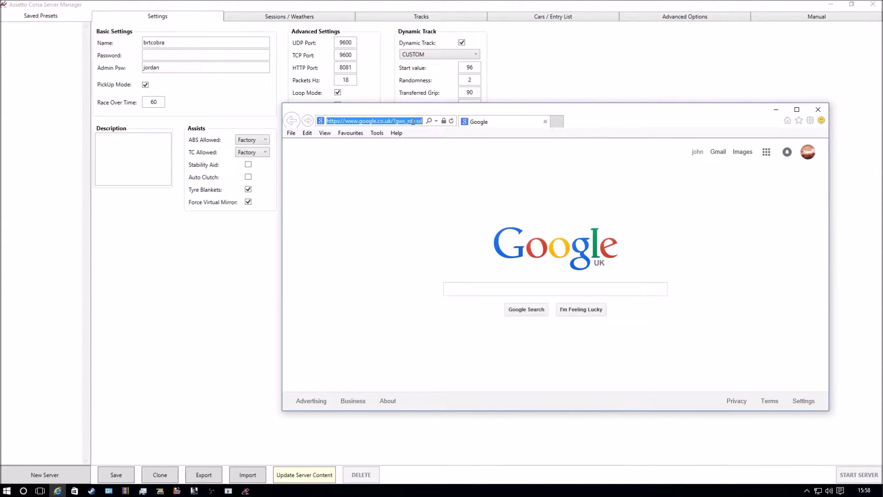
key("BackSpace")
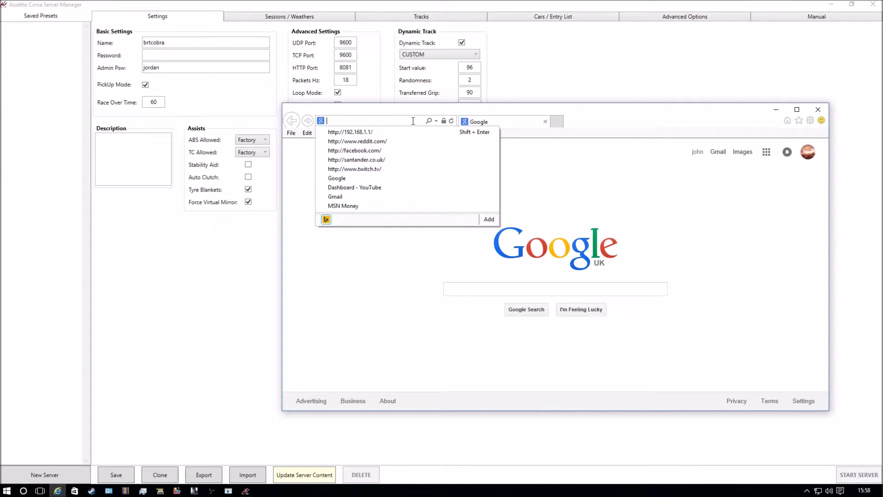
left_click(350, 134)
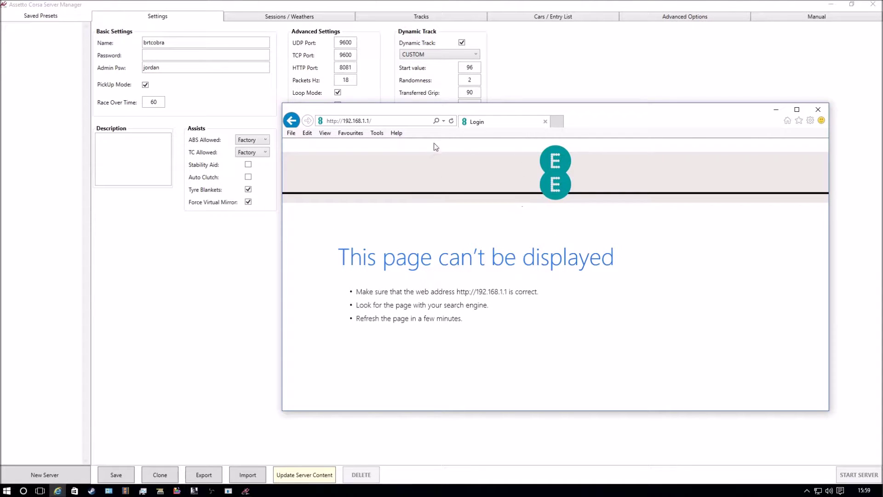
left_click(451, 121)
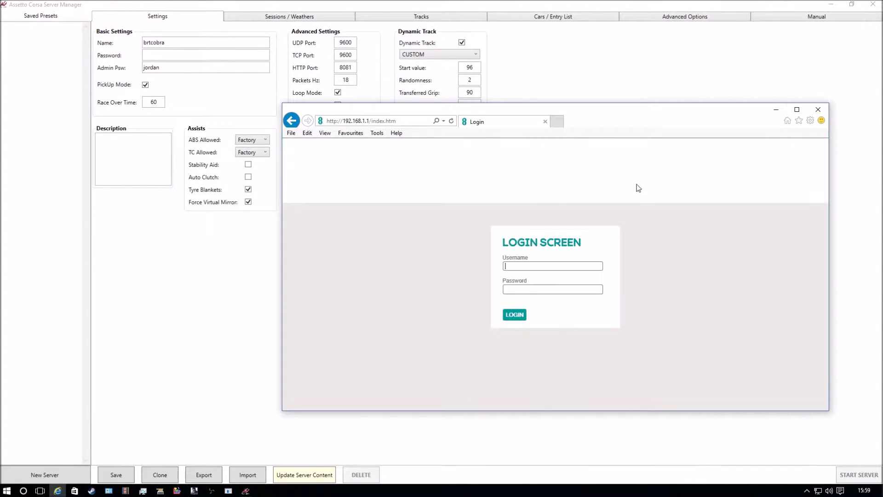
- Log in to the EE router with the saved admin username and password
left_click(547, 267)
left_click(528, 276)
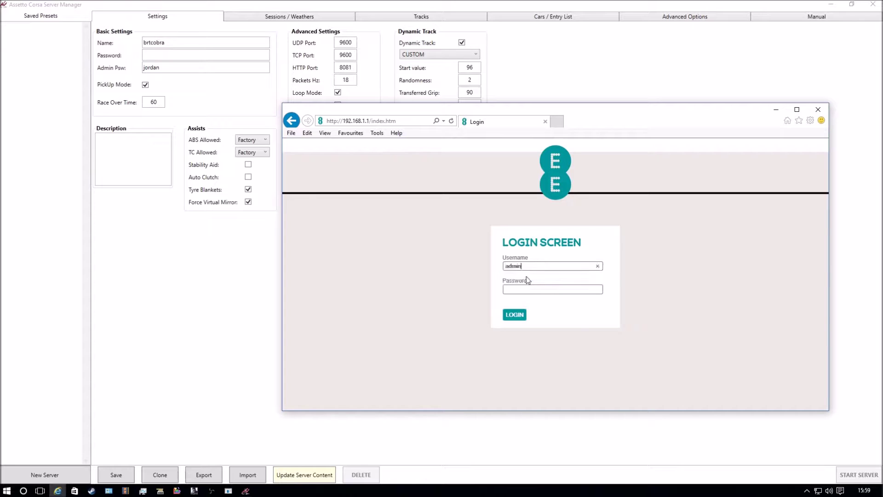
left_click(526, 289)
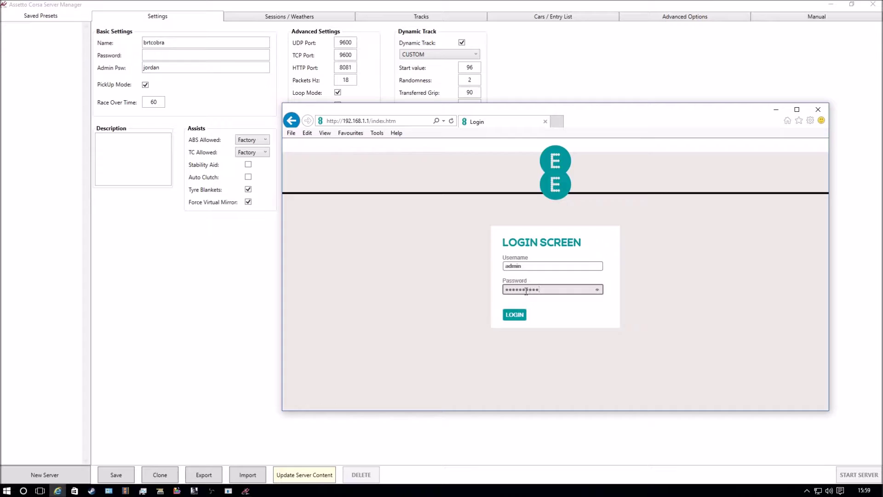
left_click(517, 315)
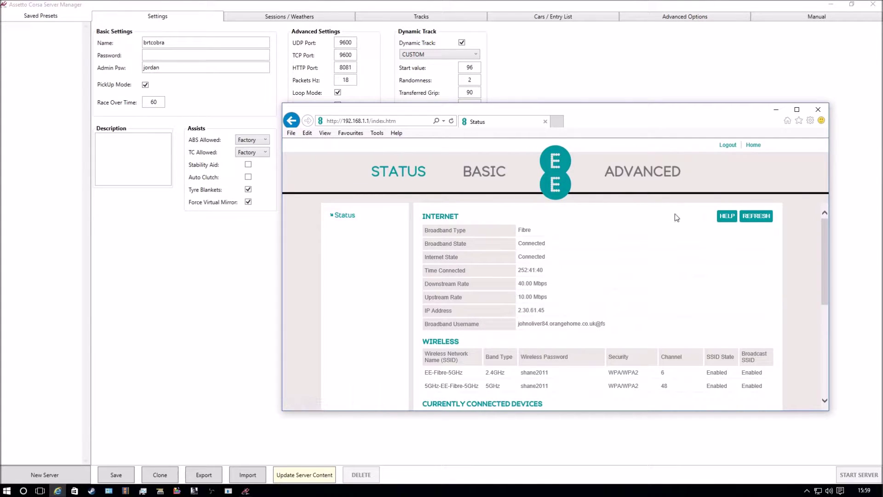
- Go to Advanced > NAT > Port Forwarding and review the UDP 9600 and TCP 9457 rules
left_click(635, 180)
left_click(757, 252)
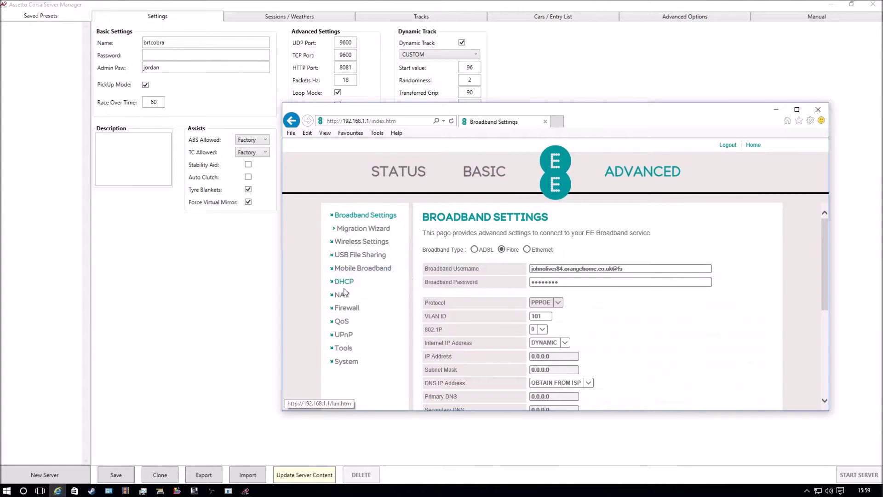
left_click(346, 299)
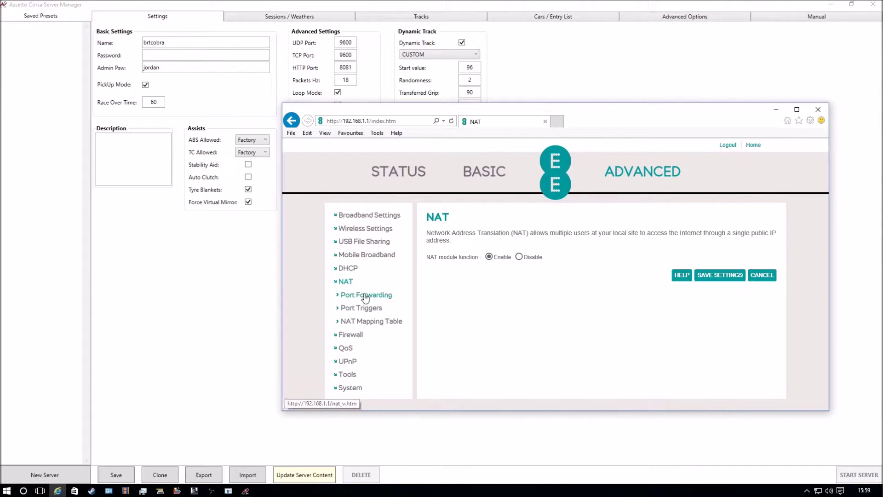
left_click(363, 293)
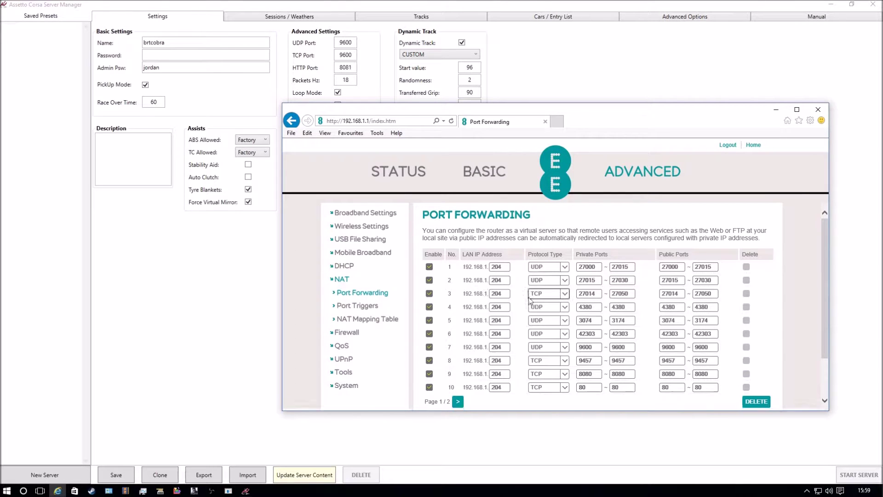
scroll(526, 290, "down", 1)
mouse_move(597, 124)
left_mouse_down()
mouse_move(519, 131)
mouse_move(467, 173)
mouse_move(416, 131)
left_mouse_up()
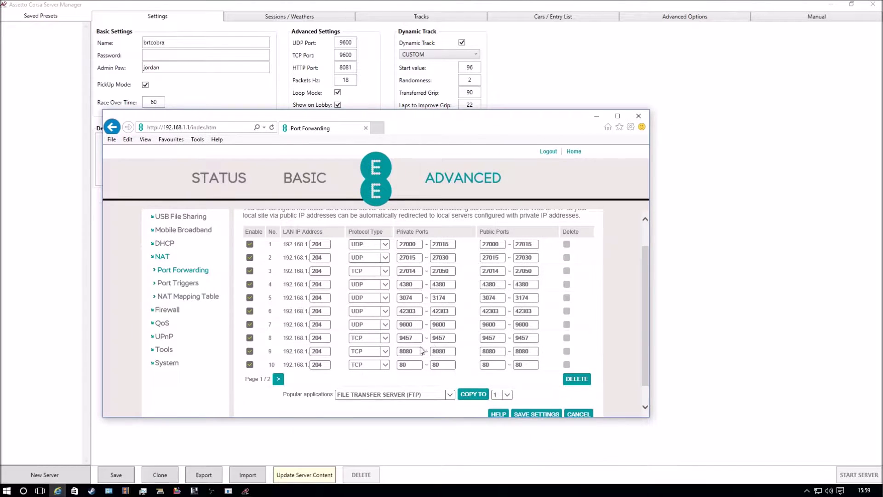
left_click(404, 338)
- Set TCP Port to 9457 and HTTP Port to 8080, checking the router's 8080 forwarding rule
double_click(338, 54)
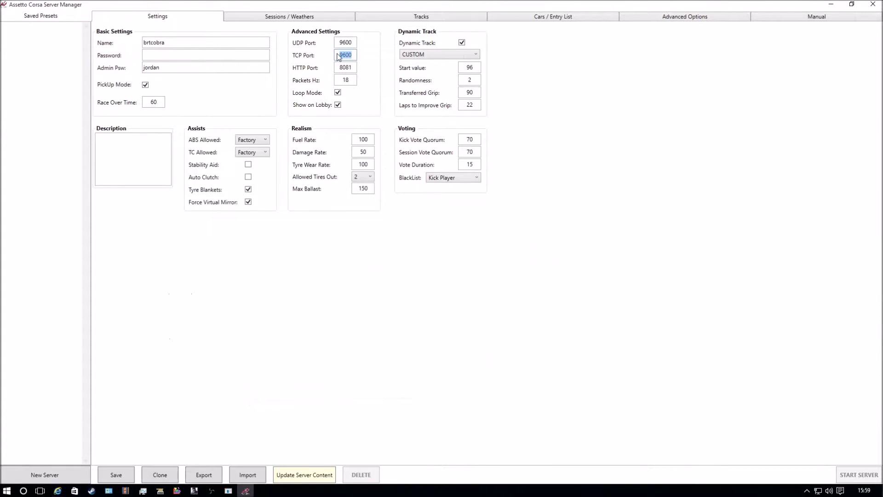
key("BackSpace")
type("94")
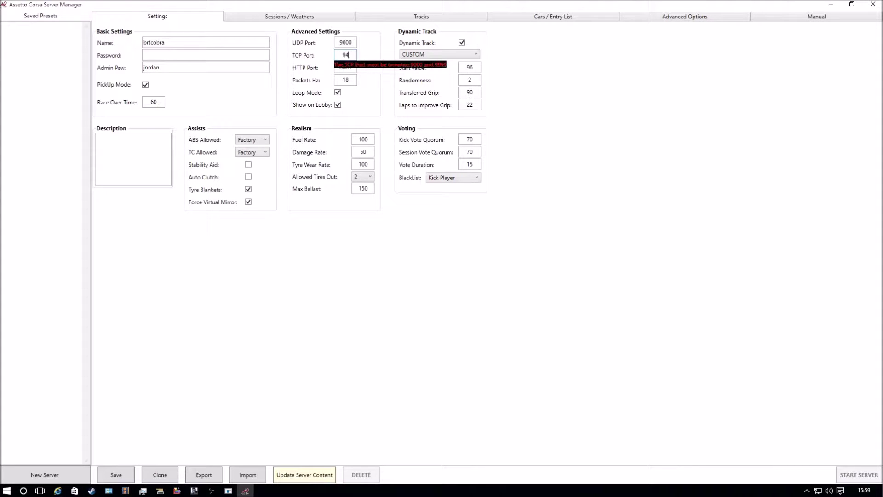
type("57")
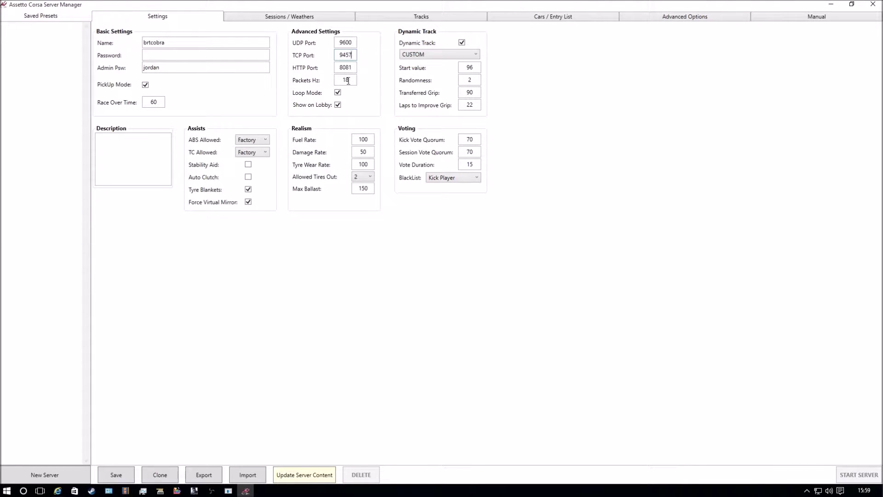
left_click_drag(352, 68, 346, 68)
key("BackSpace")
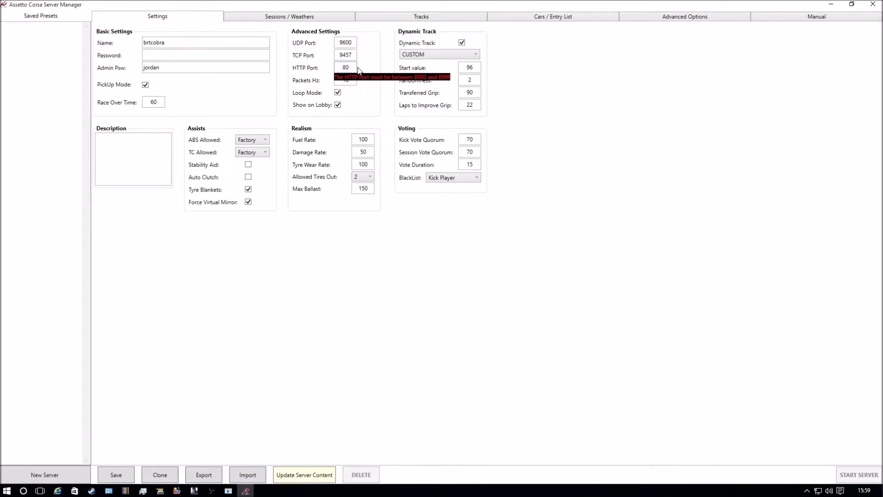
type("80")
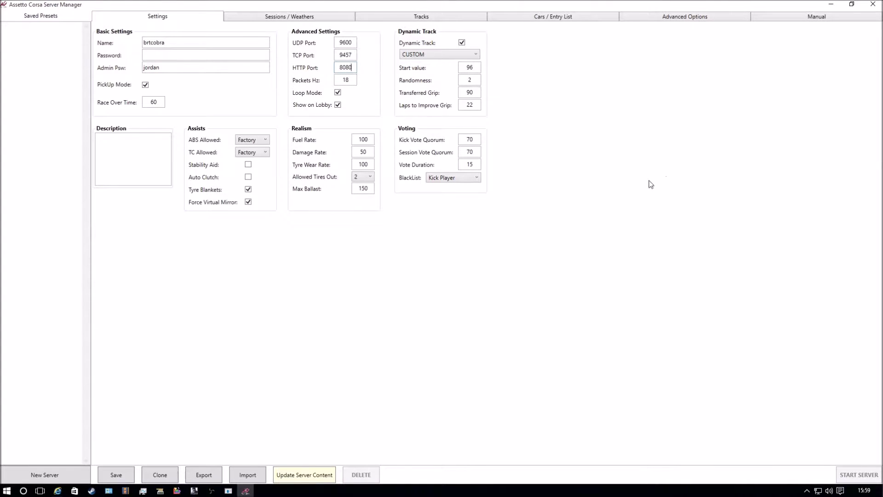
left_click(57, 491)
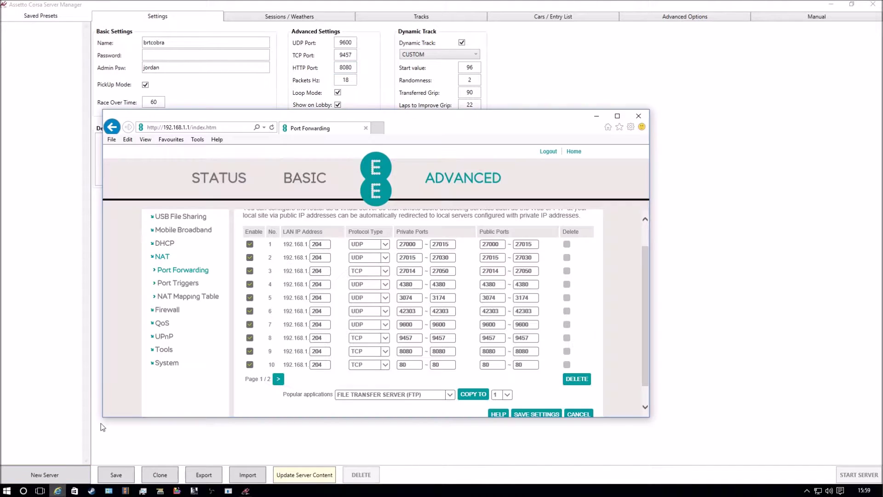
left_click(409, 352)
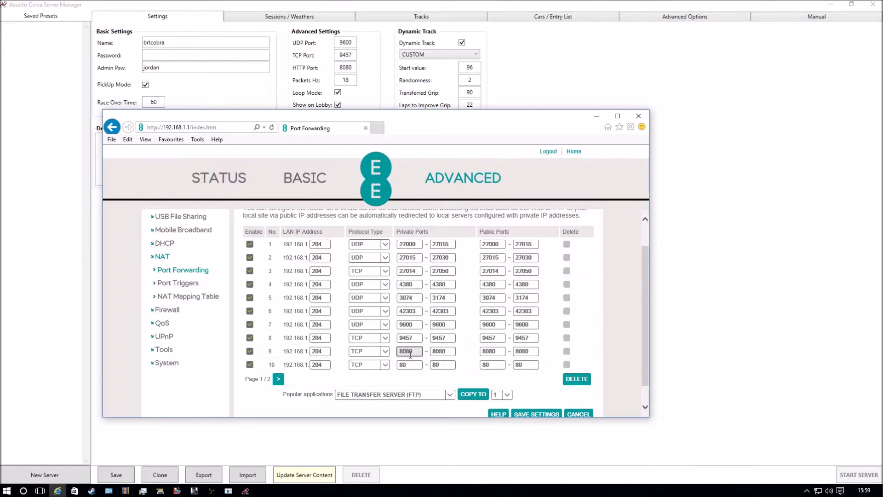
- Close the router page and set Kick Vote Quorum to 40
left_click(638, 116)
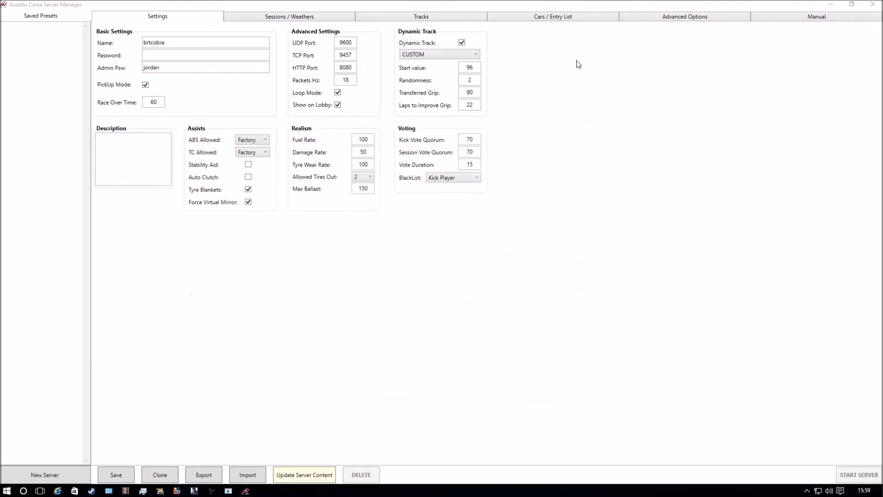
left_click(558, 78)
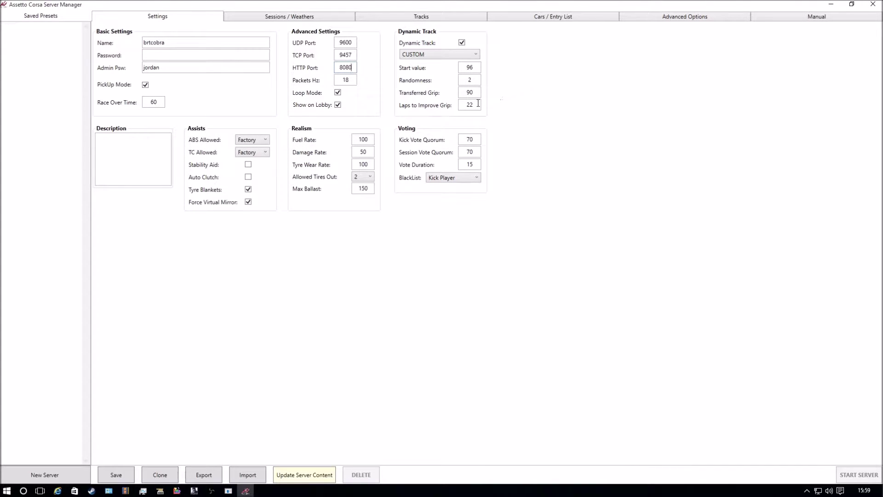
mouse_move(368, 142)
mouse_move(372, 156)
left_click(475, 138)
key("BackSpace")
key("BackSpace")
type("40")
- Set BlackList to Ban and Forget and go to Sessions / Weathers
left_click(475, 181)
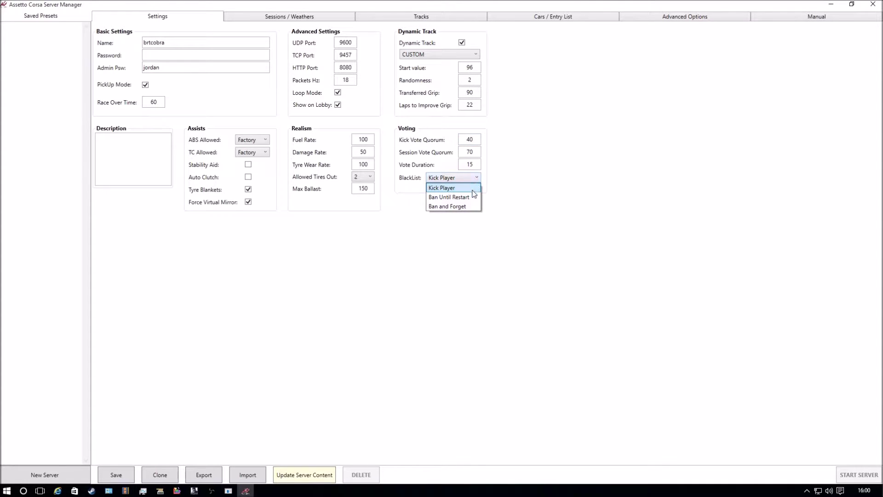
left_click(465, 207)
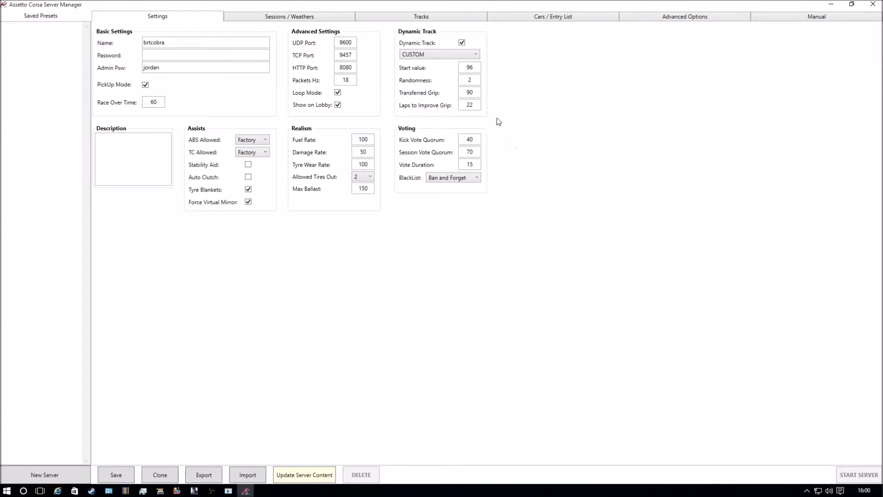
left_click(273, 18)
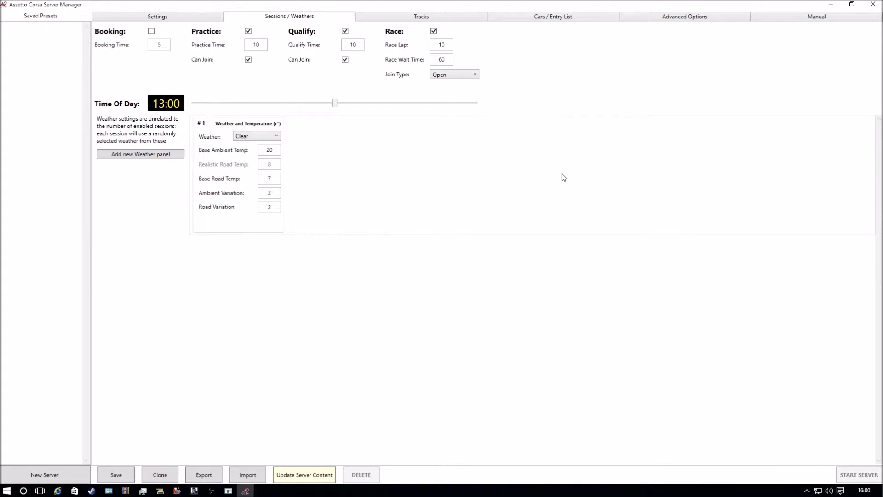
- Change the race's Join Type from Open to Close at Start
left_click(474, 75)
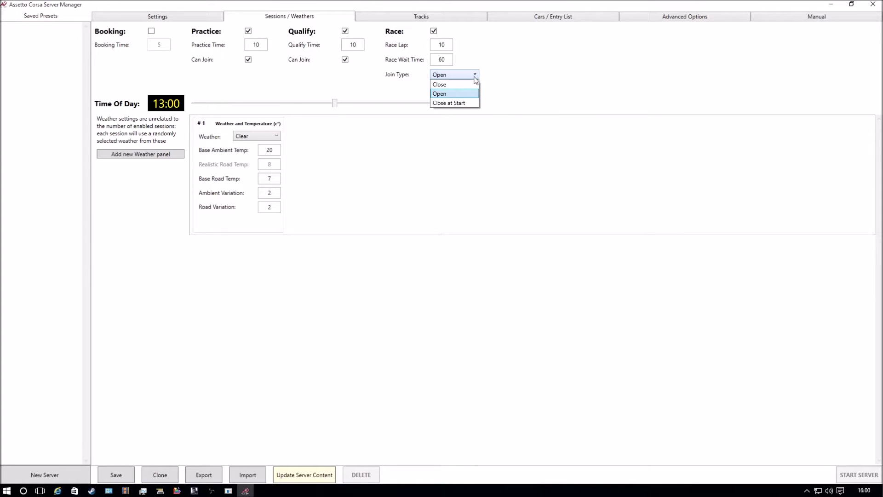
left_click(466, 106)
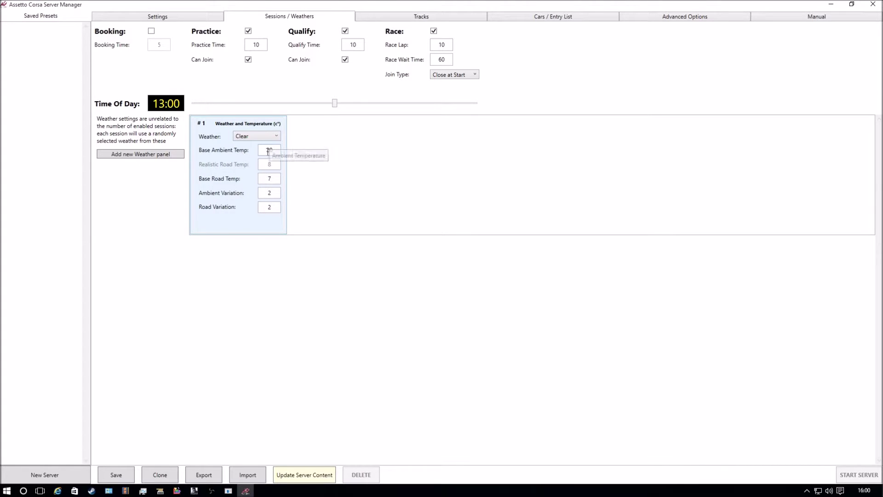
- Pick Spa on the Tracks tab, drag Clients Allowed up to 24, and open Cars / Entry List
left_click(414, 18)
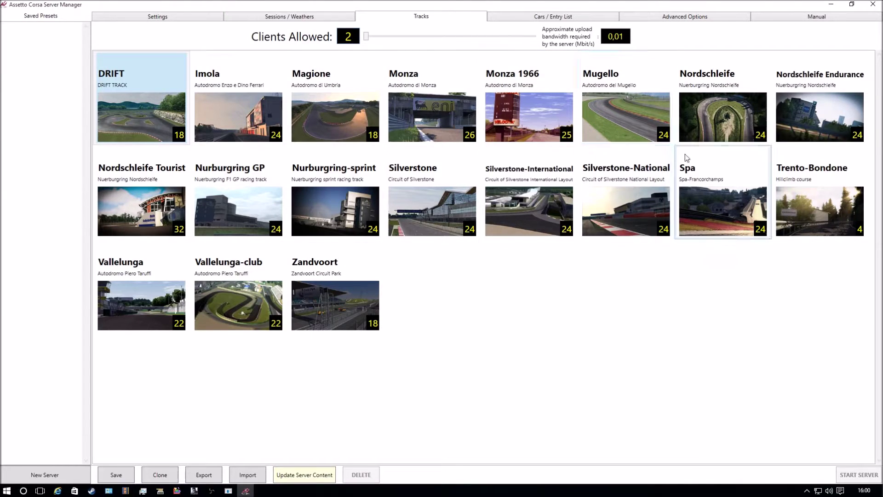
left_click(721, 197)
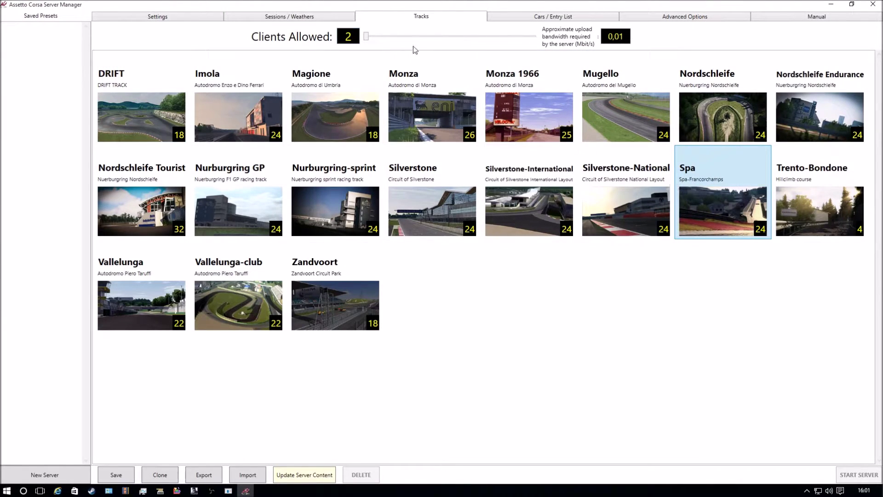
left_click_drag(367, 37, 443, 42)
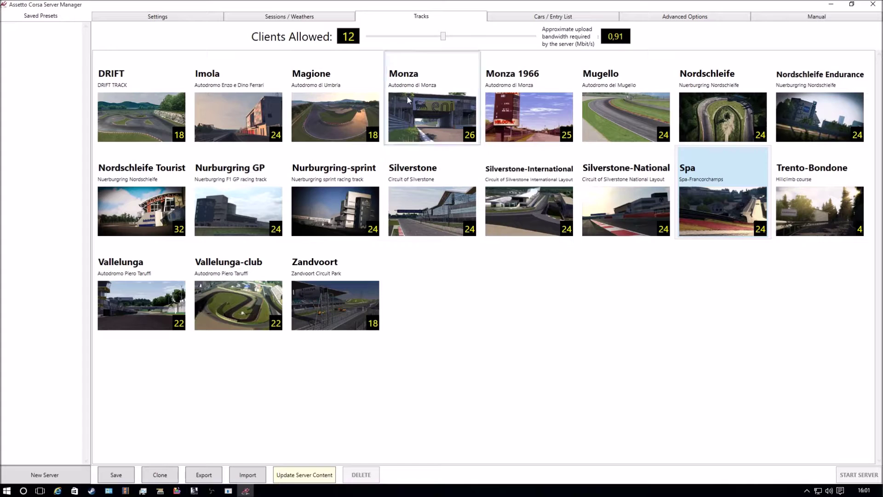
left_click_drag(443, 39, 473, 38)
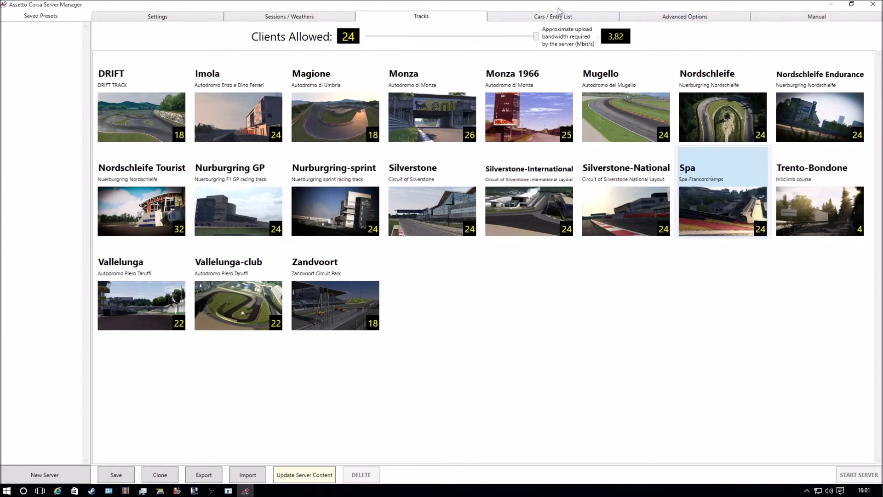
left_click(552, 20)
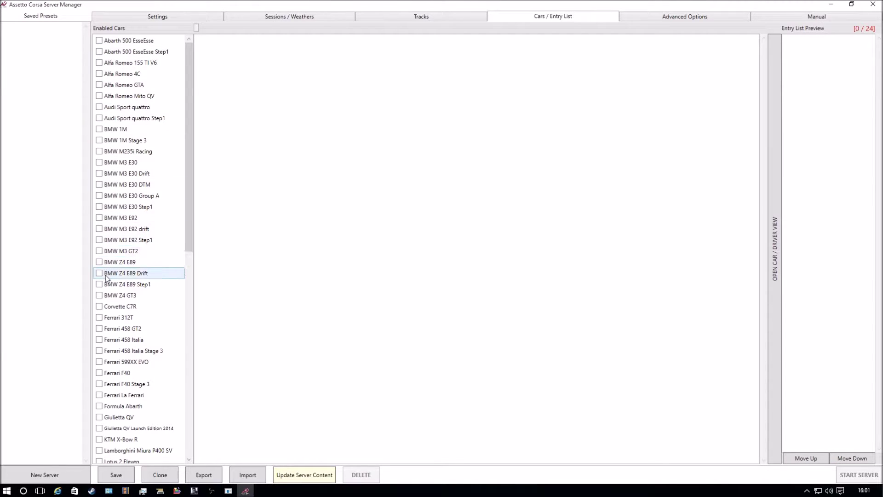
- Enable the BMW Z4 GT3 and add six of its skins to the entry list
left_click(99, 295)
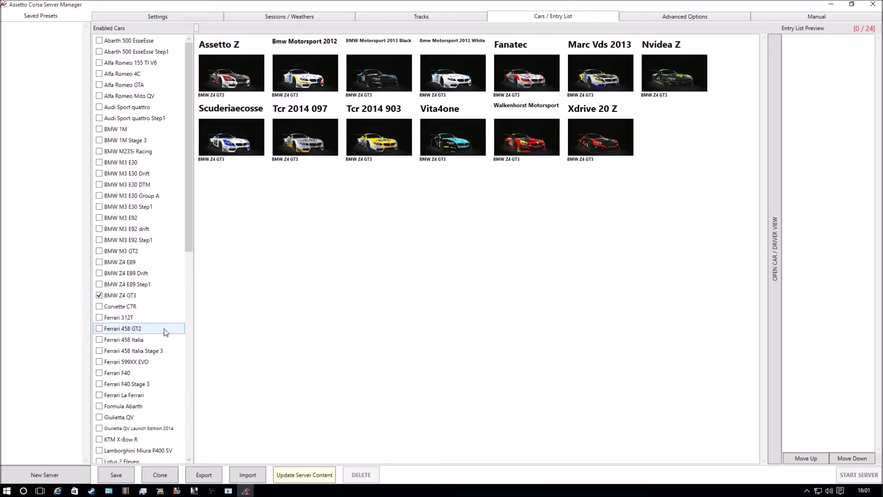
left_click(243, 61)
left_click(306, 77)
left_click(396, 84)
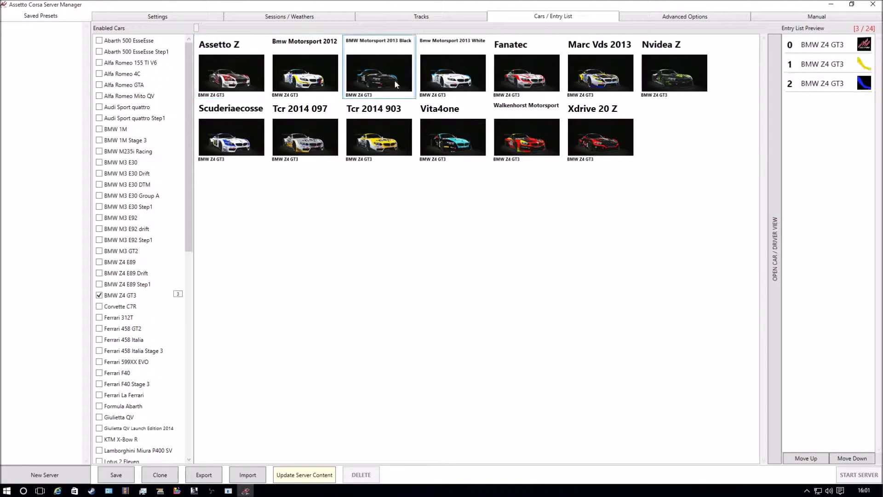
left_click(395, 84)
left_click(535, 79)
left_click(532, 150)
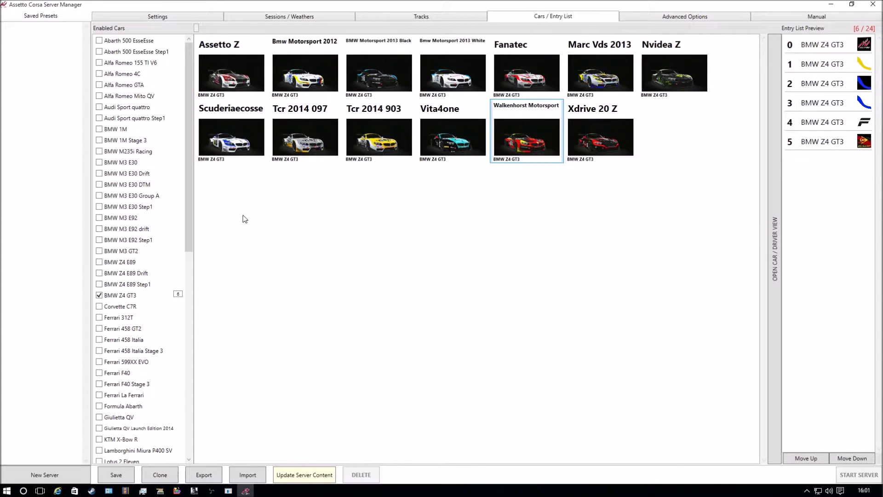
- Enable the McLaren MP4-12C GT3 and add six skins, including 2012-gulf Racing
left_click_drag(187, 226, 191, 426)
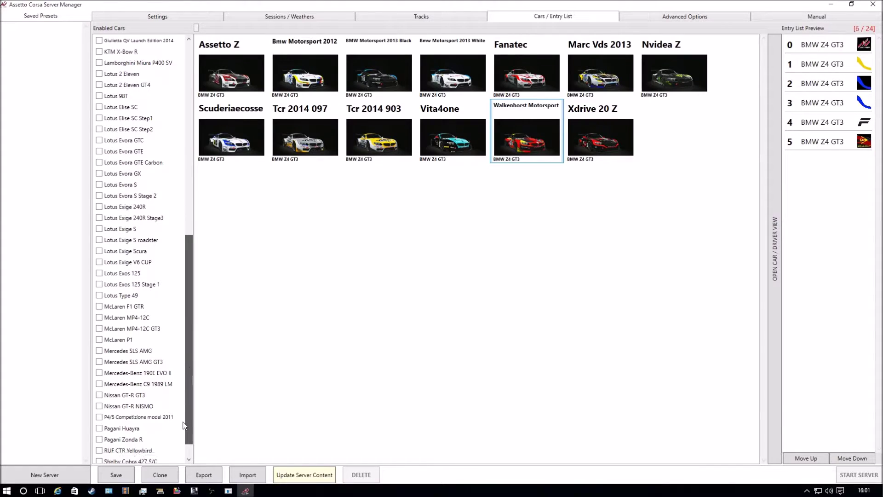
left_click(99, 328)
left_click(259, 217)
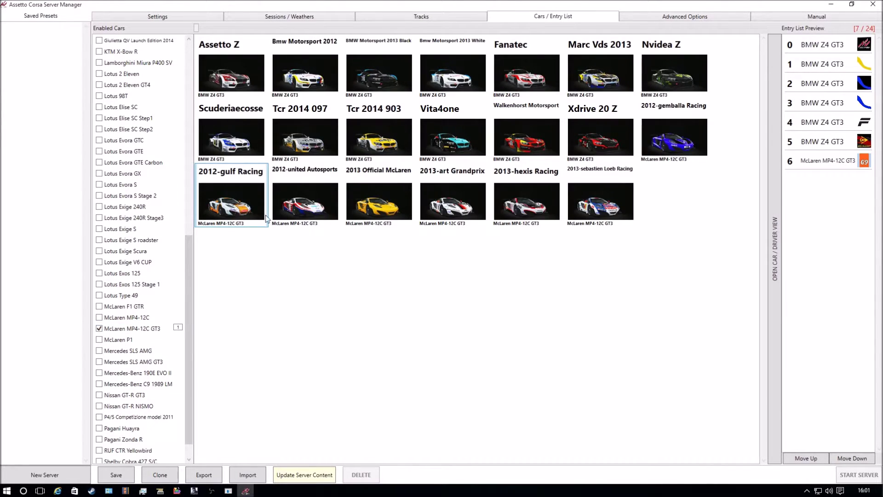
left_click(441, 208)
left_click(378, 206)
left_click(527, 207)
left_click(601, 209)
left_click(305, 207)
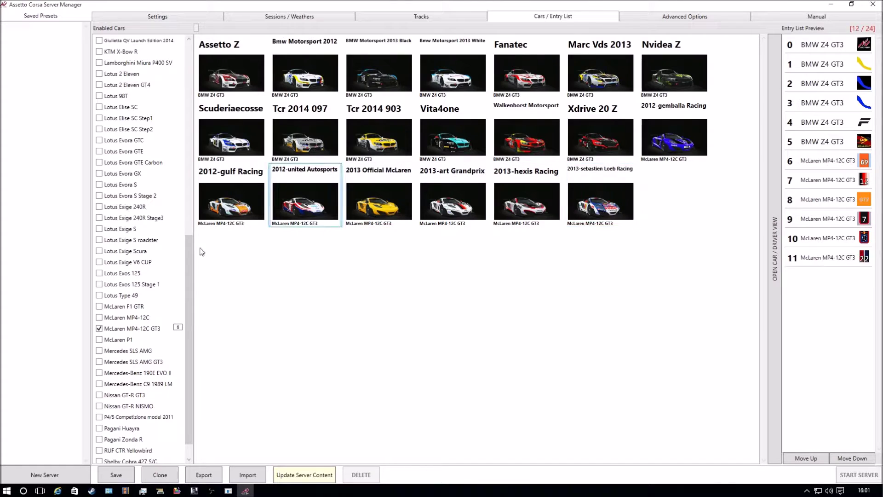
- Enable the Mercedes SLS AMG GT3 and add six of its skins
scroll(191, 322, "down", 1)
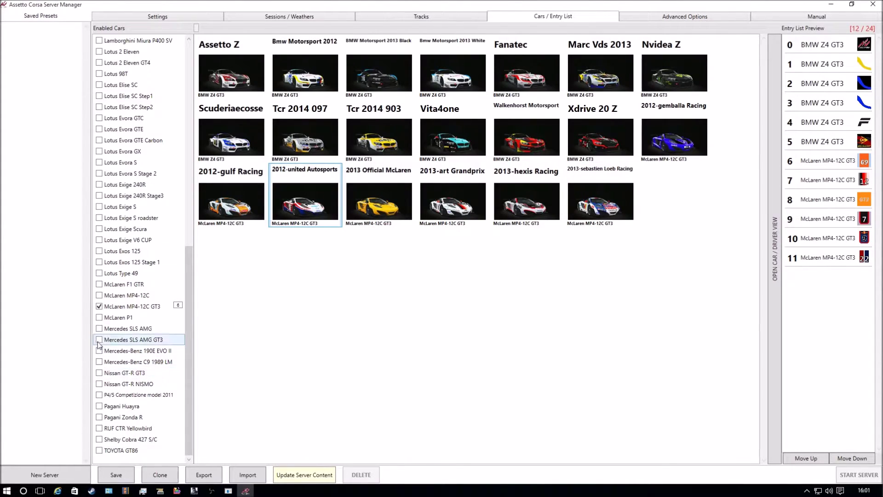
left_click(99, 340)
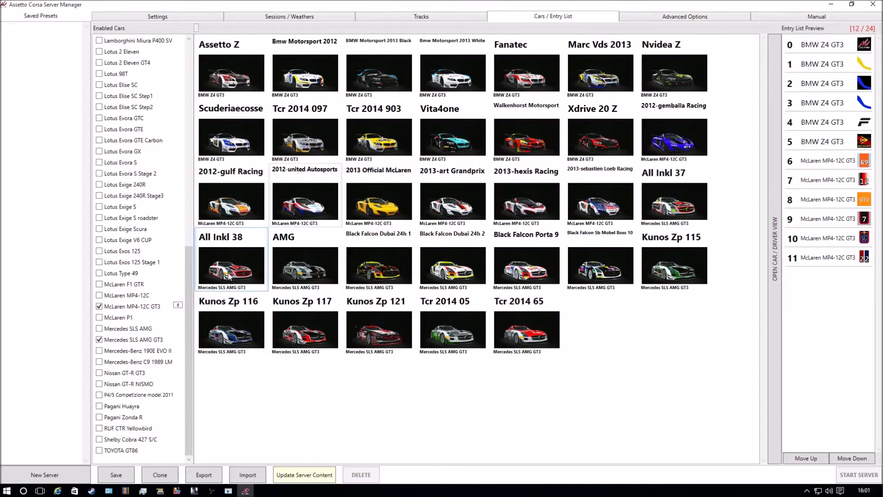
left_click(231, 275)
left_click(291, 275)
left_click(377, 274)
left_click(445, 275)
left_click(537, 272)
left_click(595, 271)
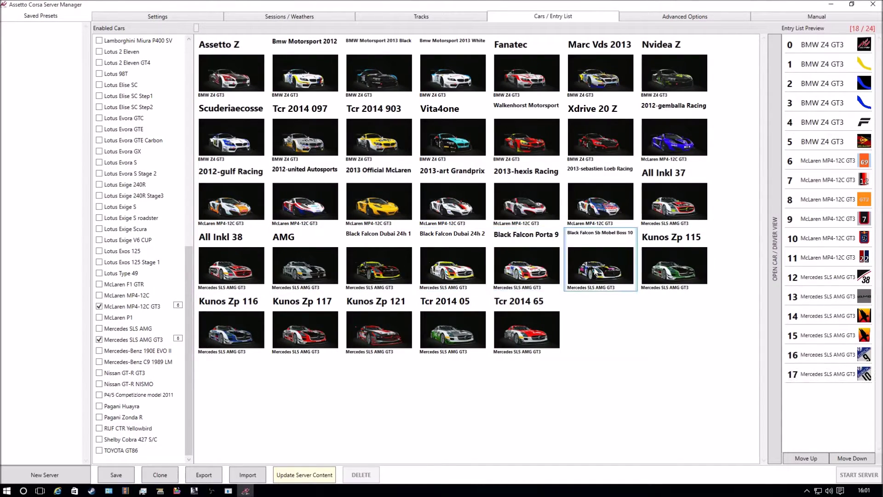
- Enable the Nissan GT-R GT3 and add six skins, filling the list to 24/24
left_click(99, 372)
scroll(349, 377, "down", 2)
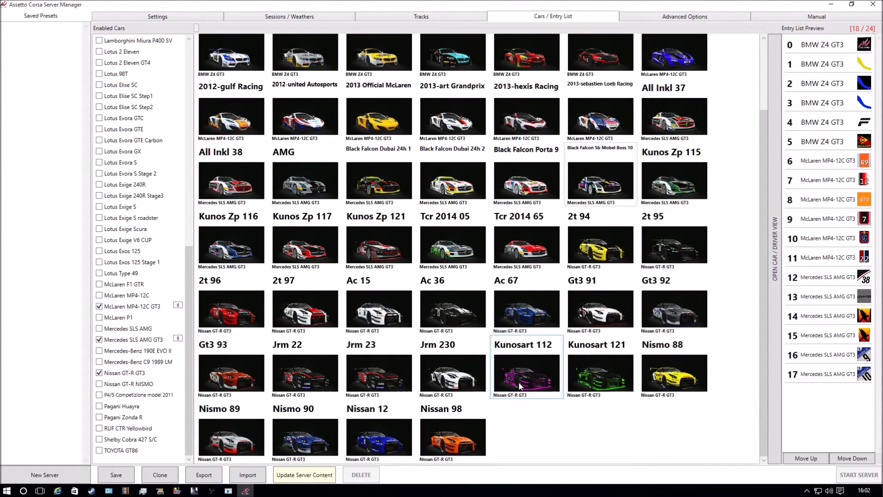
left_click(598, 372)
left_click(648, 382)
left_click(467, 438)
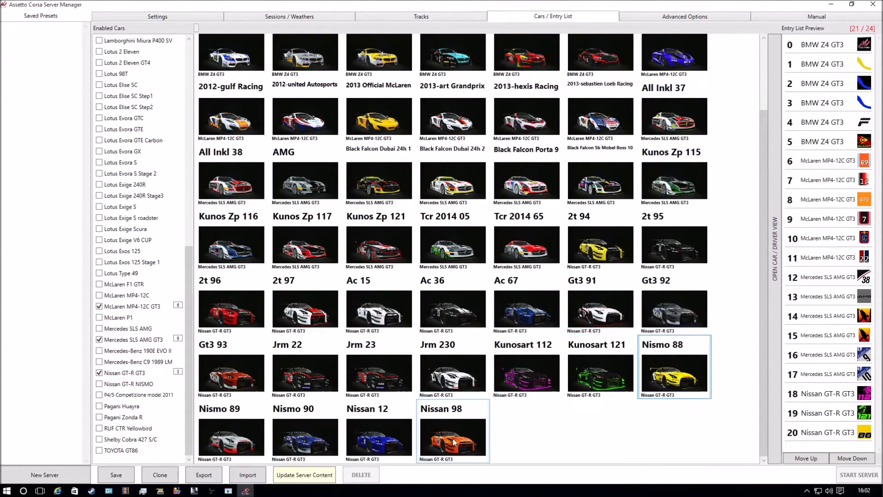
left_click(377, 403)
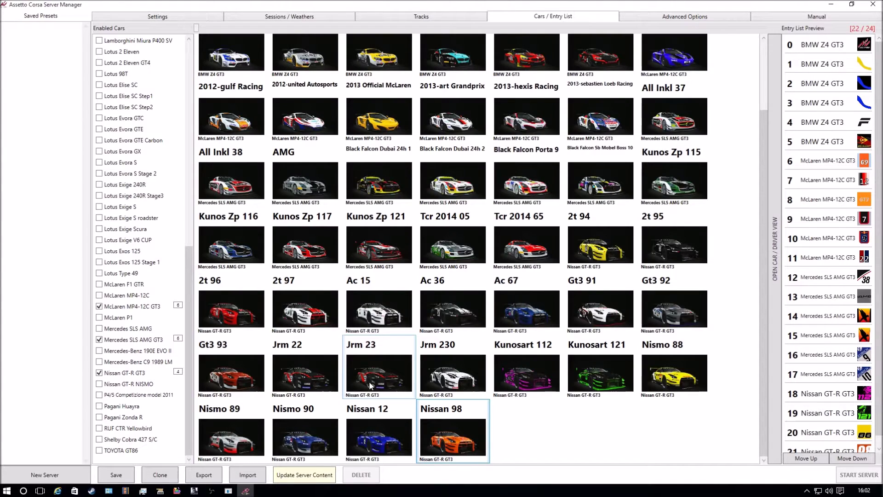
left_click(370, 386)
left_click(304, 437)
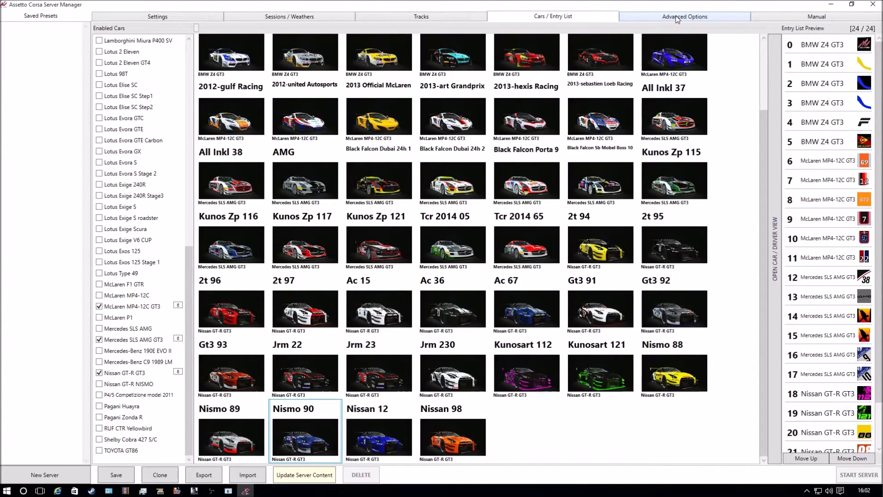
- Check the legal tyres under Advanced Options, skim the dedicated server manual, then head back to settings
left_click(704, 16)
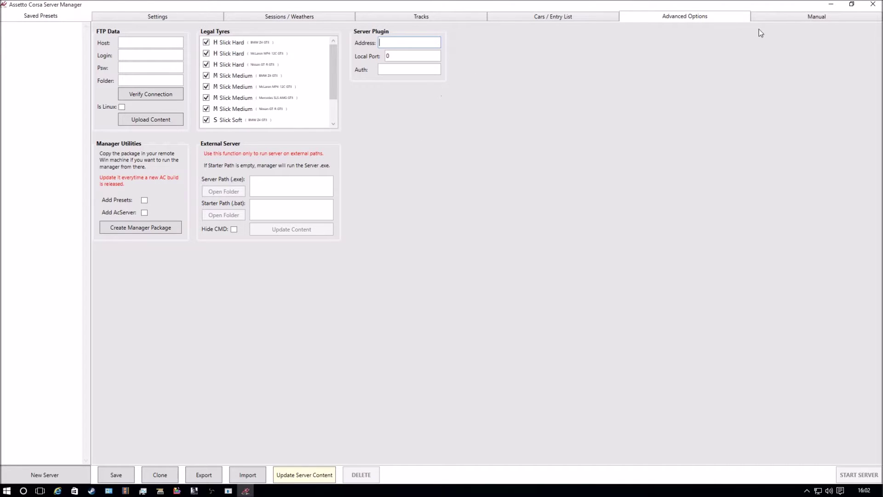
left_click(790, 18)
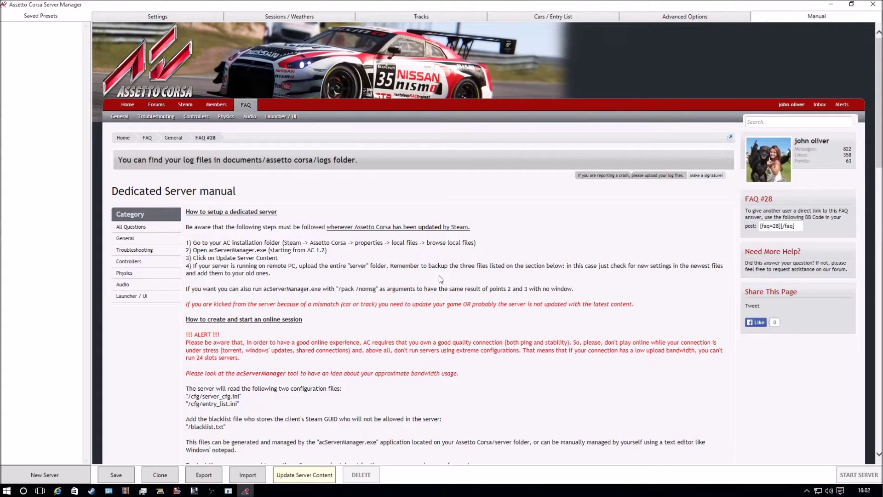
scroll(412, 279, "down", 1)
scroll(413, 279, "down", 3)
scroll(410, 277, "up", 3)
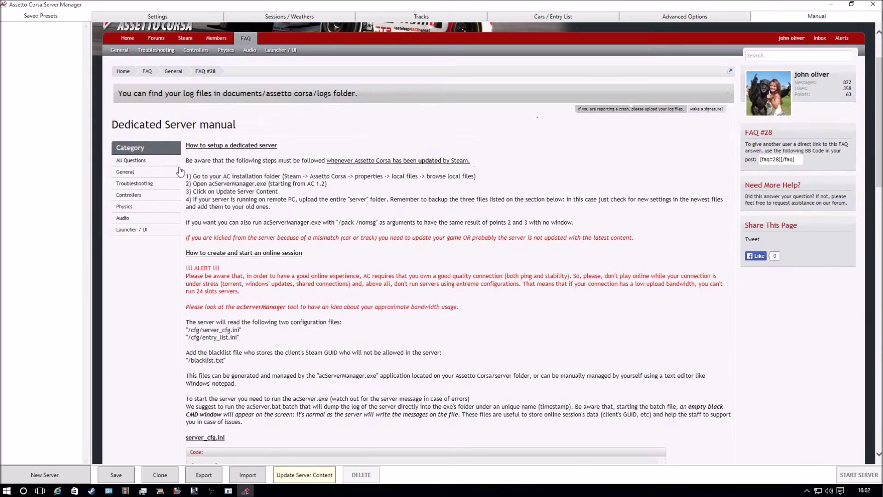
scroll(581, 192, "up", 2)
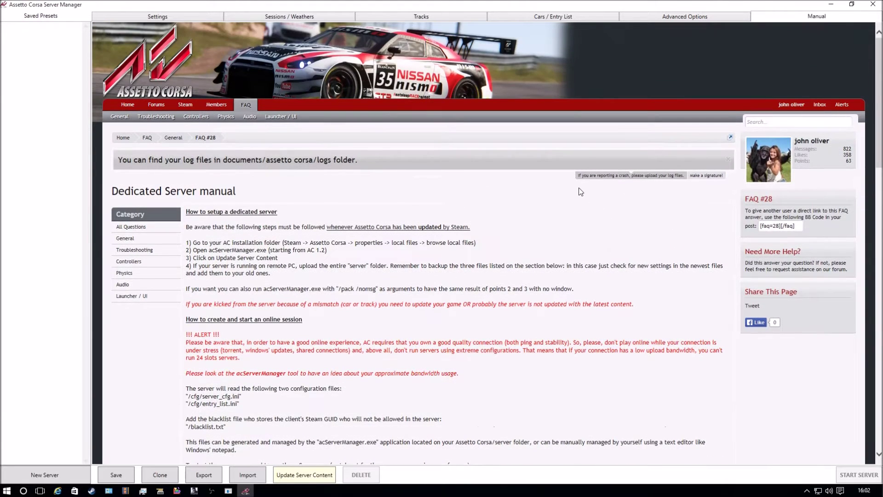
left_click(277, 18)
- Update the server content from the game files on the basic settings page
left_click(168, 21)
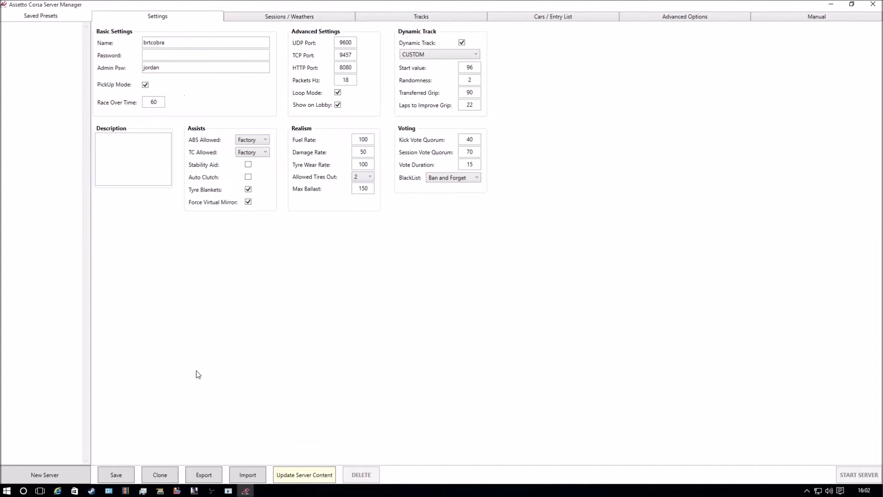
left_click(298, 476)
left_click(500, 276)
- Save the brtcobra configuration as a preset and start the dedicated server
left_click(118, 477)
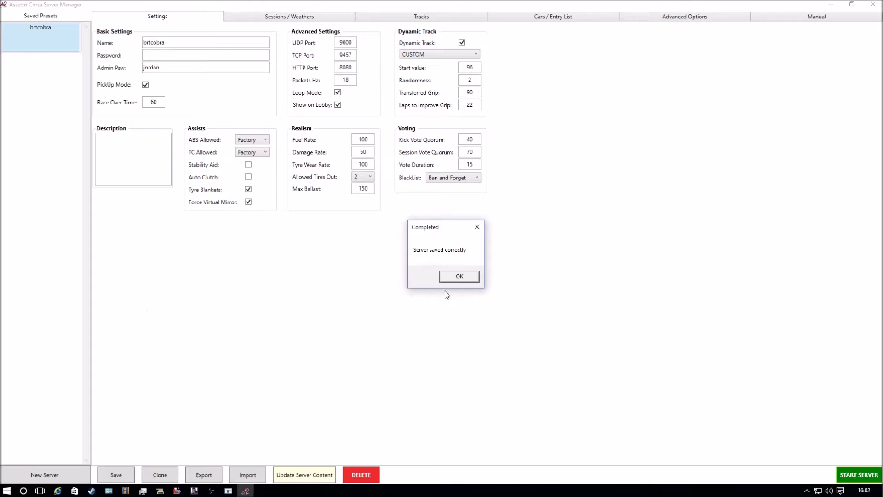
left_click(453, 278)
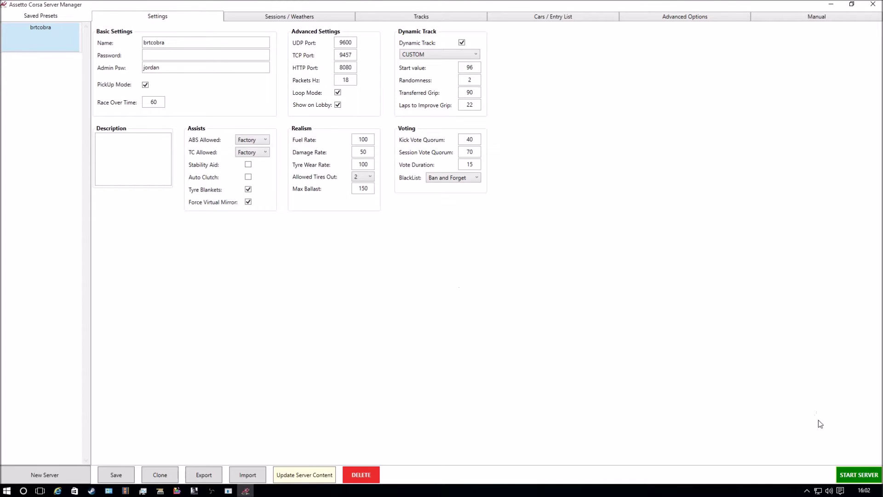
left_click(852, 469)
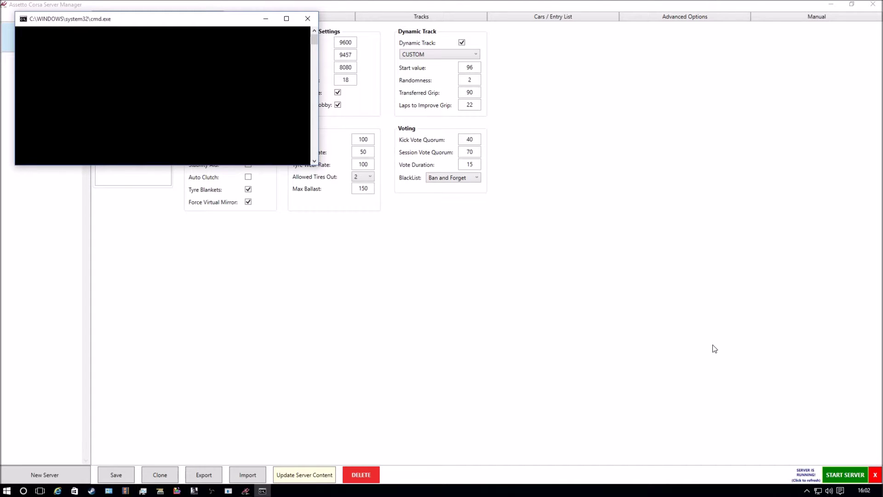
- Minimize the server manager and its console, then launch Assetto Corsa from the Steam library
left_click(831, 5)
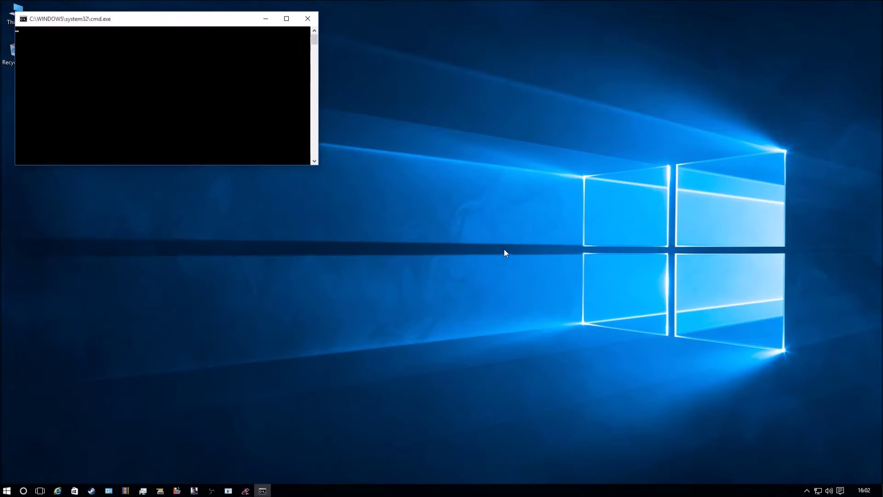
left_click(266, 18)
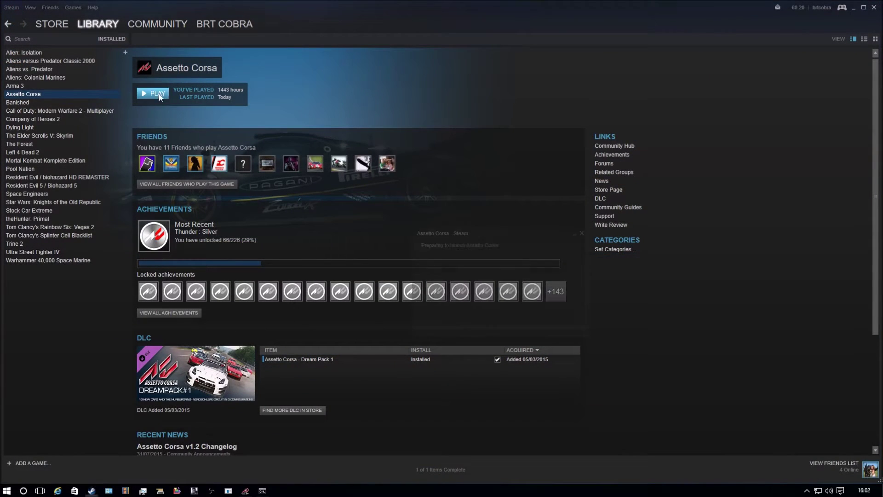
left_click(158, 93)
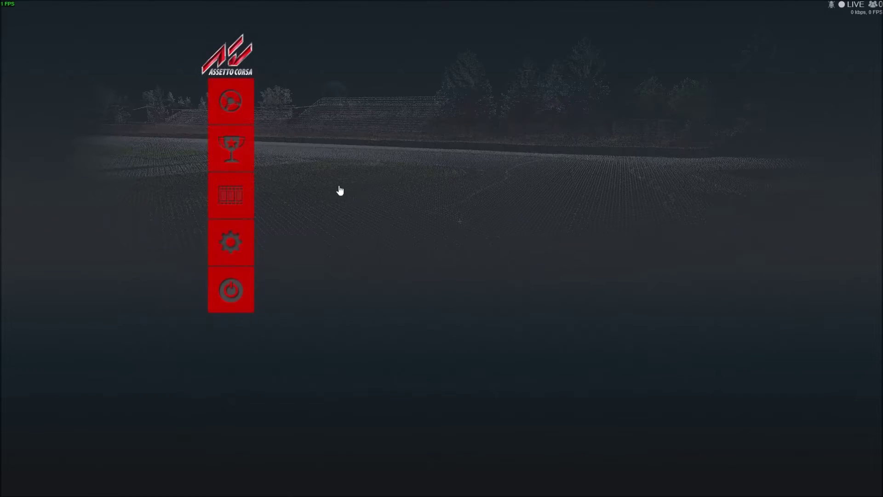
- Search 'brtcobra' in the online server list and join it with the McLaren MP4-12C GT3
left_click(253, 101)
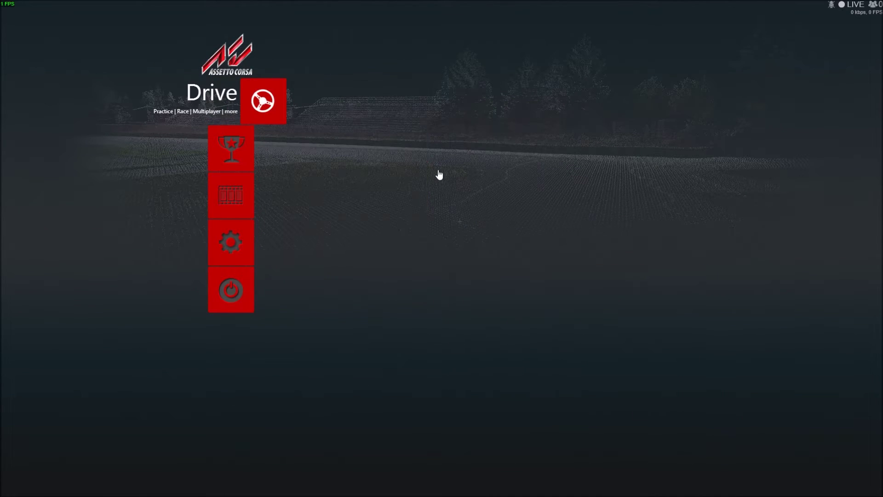
left_click(443, 88)
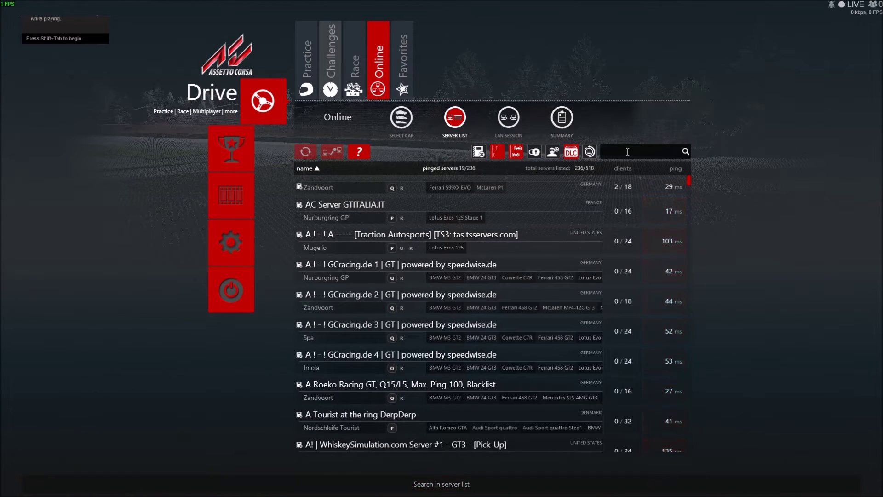
type("brtc")
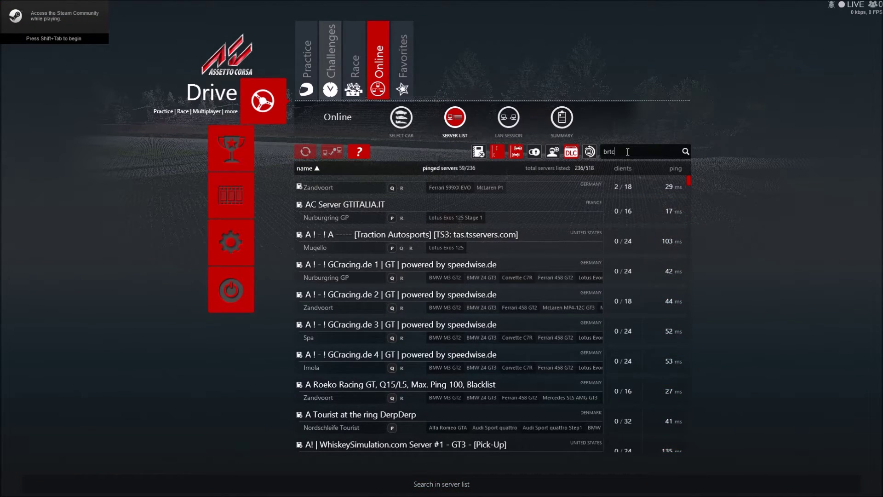
type("obra")
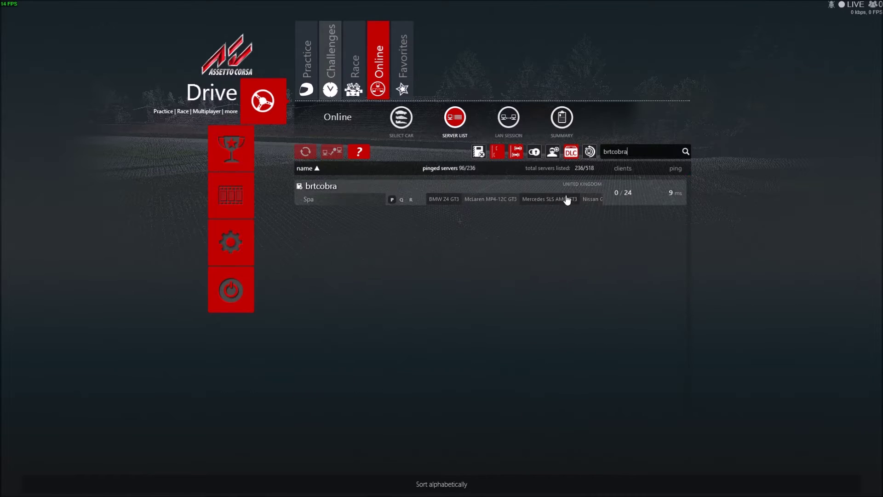
left_click(441, 205)
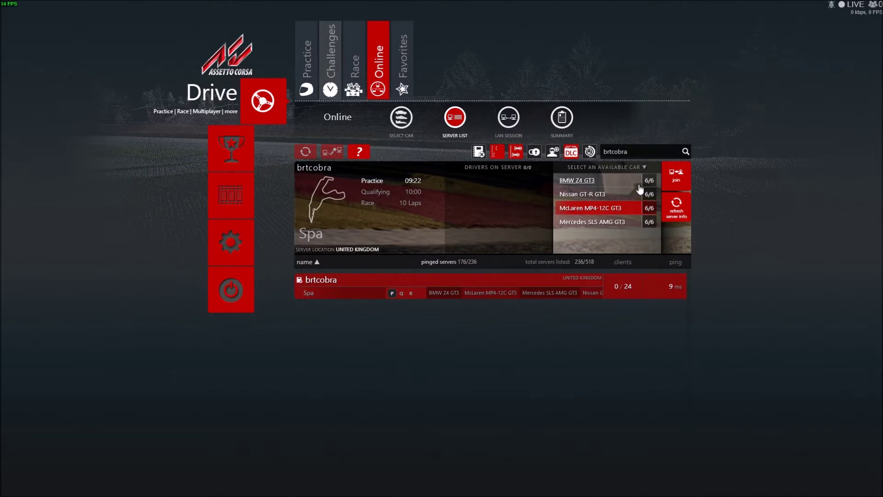
left_click(675, 181)
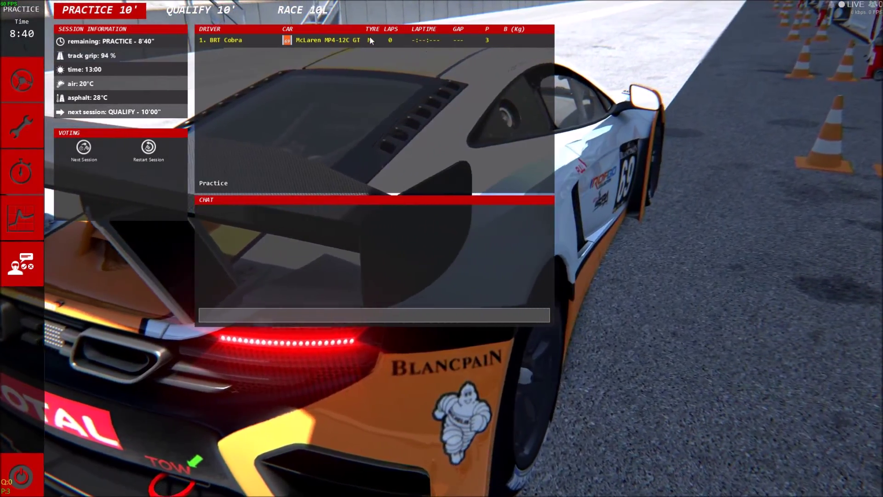
- Load the spa Qualify setup onto the McLaren and return to the session and chat overlay
left_click(29, 134)
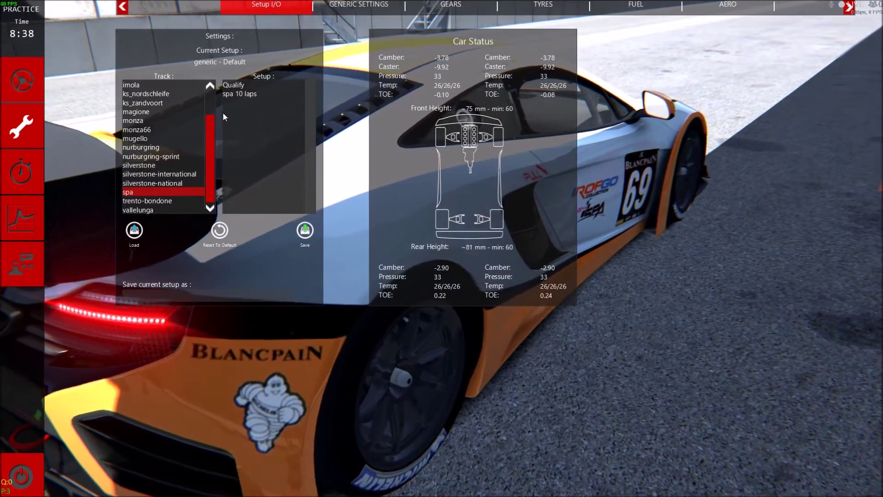
left_click(230, 86)
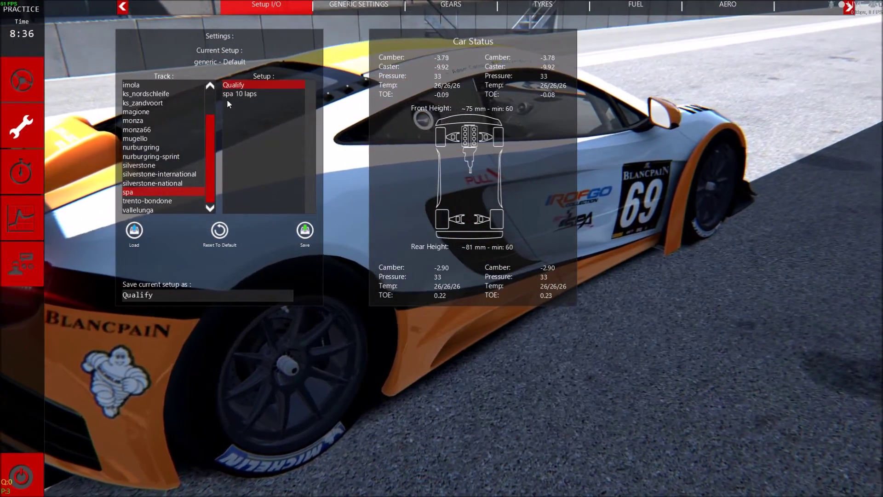
left_click(134, 230)
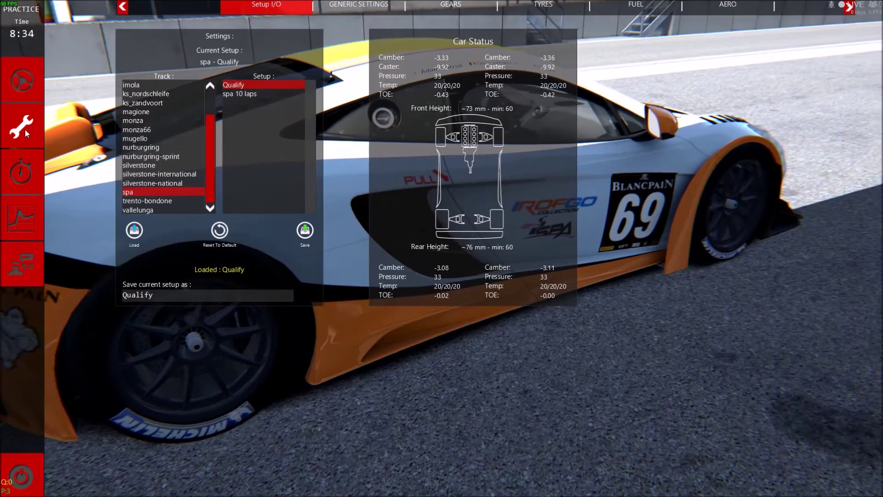
left_click(22, 264)
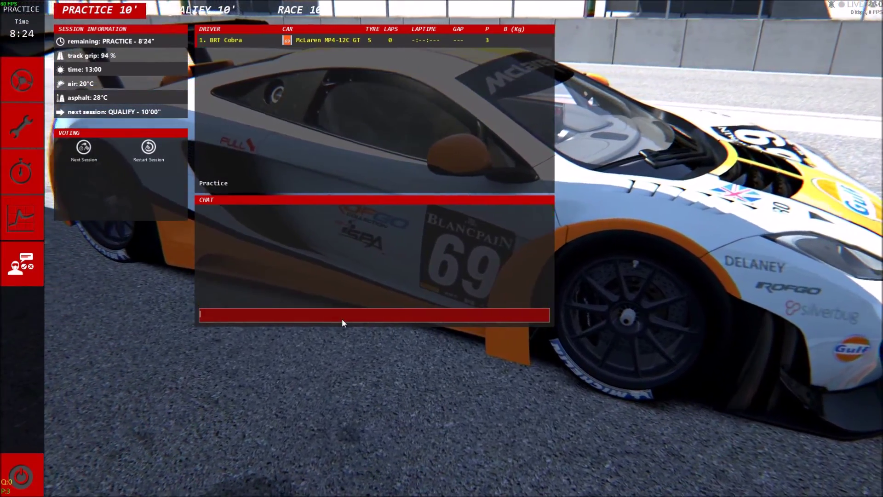
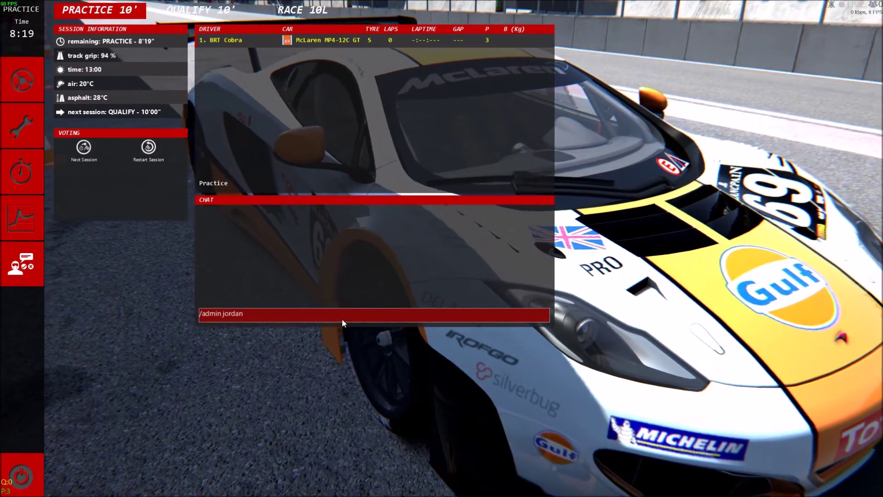
- Log in with /admin and the admin password in chat, then /kick his own driver
key("Return")
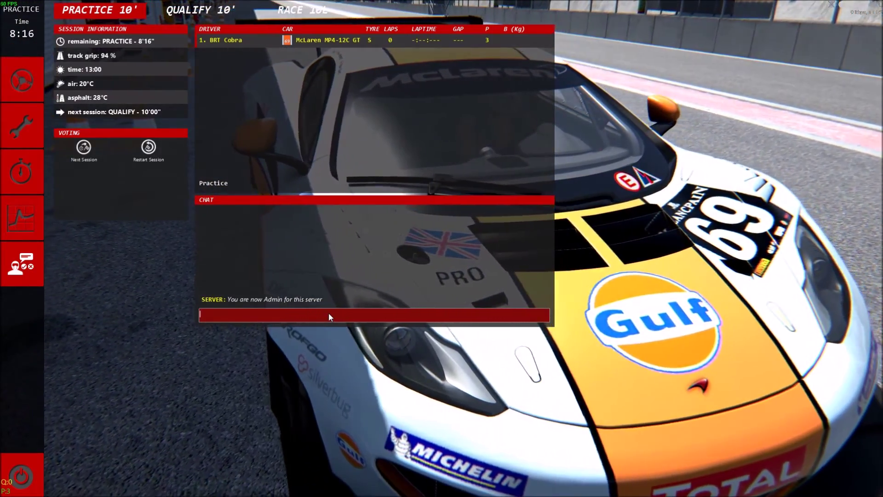
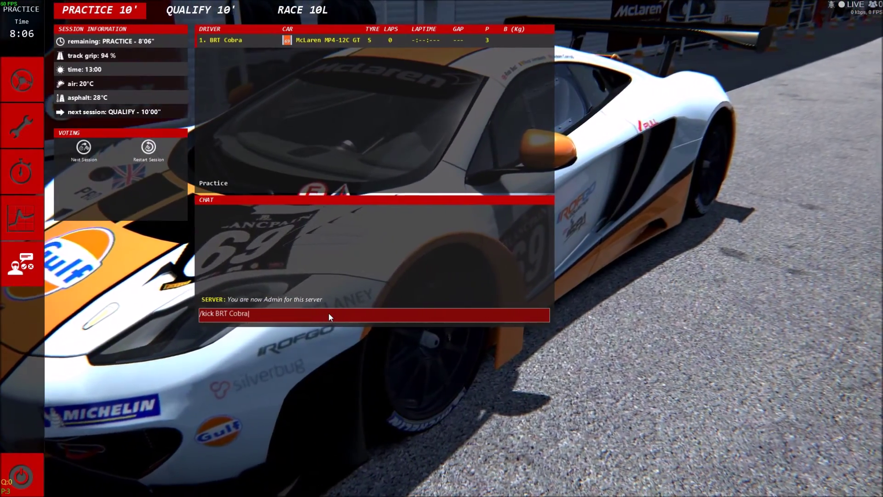
key("Return")
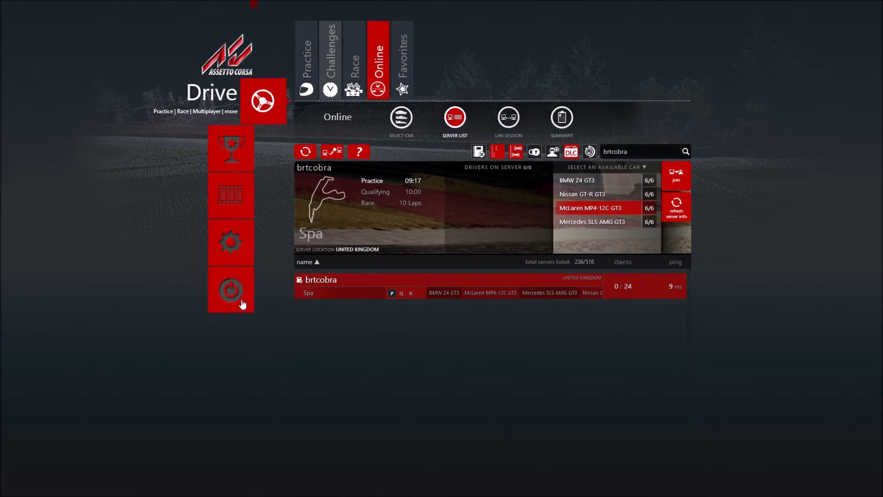
- Quit Assetto Corsa and return to Steam's game library
left_click(241, 299)
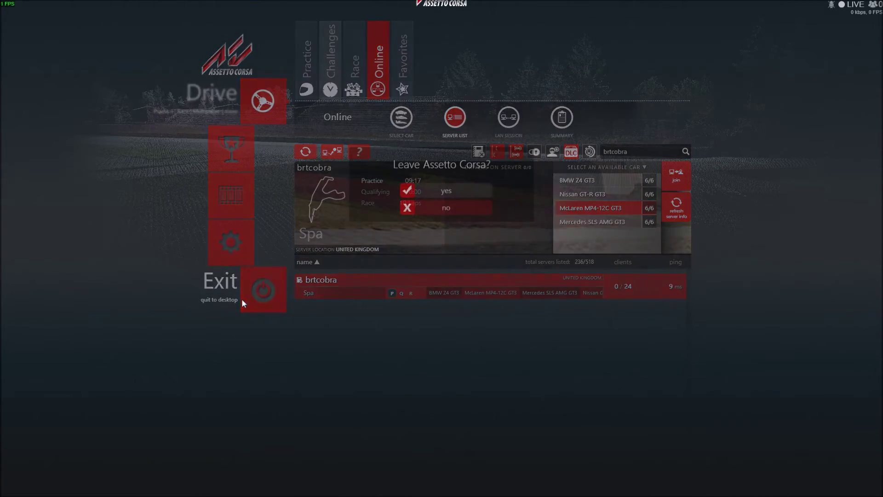
left_click(435, 189)
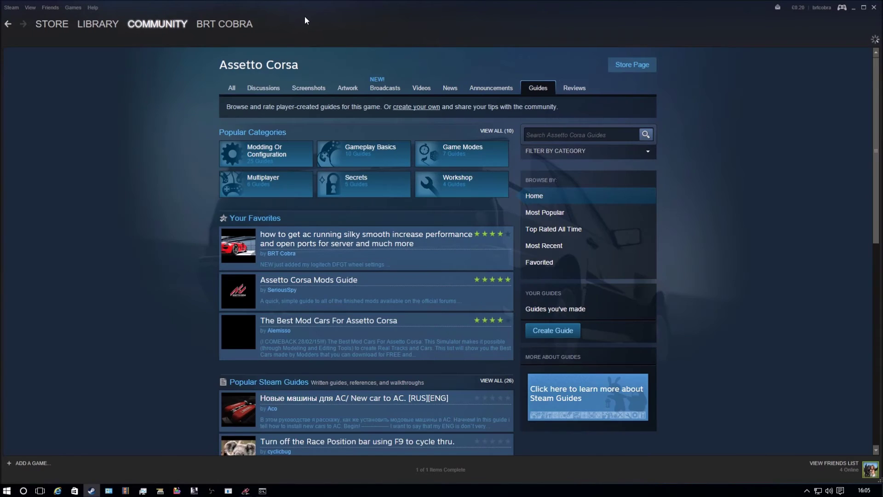
left_click(81, 23)
- Bring Steam back and close the dedicated server's console window
left_click(875, 8)
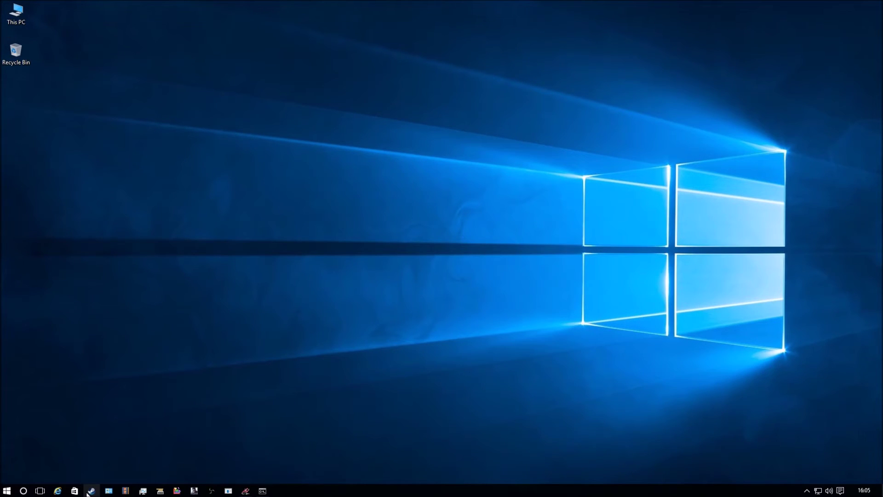
left_click(88, 492)
left_click(269, 492)
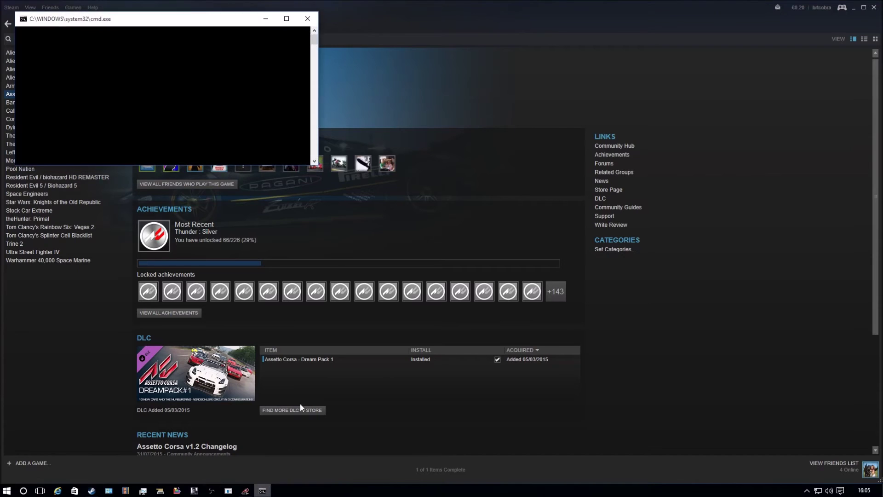
left_click(307, 19)
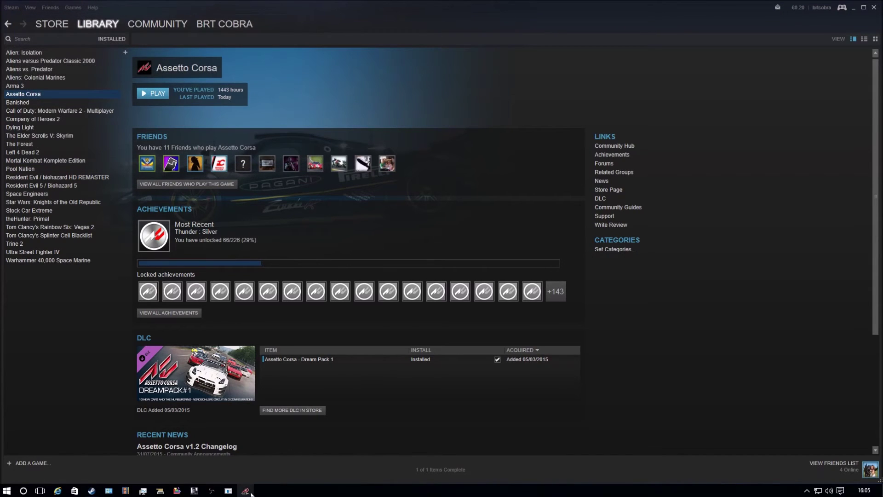
- Disallow the S Slick Soft tyre under Legal Tyres in the manager's Advanced Options
left_click(246, 492)
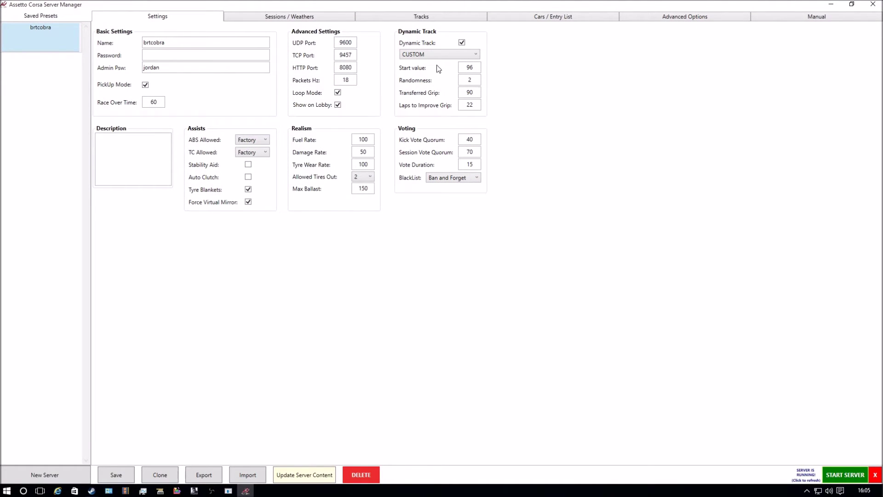
left_click(307, 21)
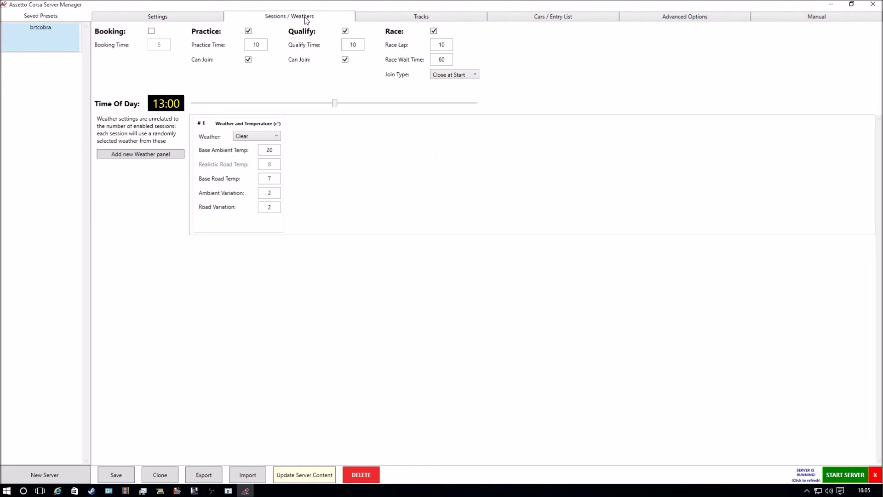
left_click(465, 21)
left_click(661, 19)
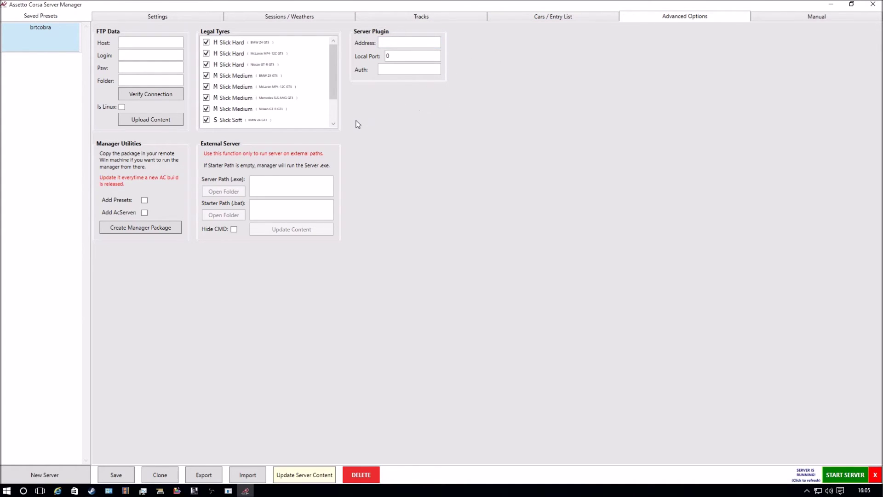
left_click(206, 121)
- Browse Assetto Corsa's install folder via its Steam Properties Local Files page
left_click(228, 491)
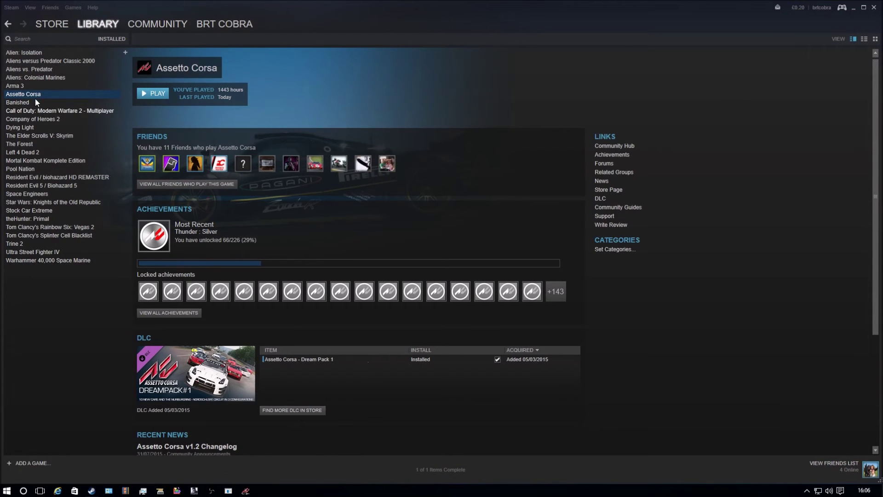
right_click(25, 92)
left_click(40, 225)
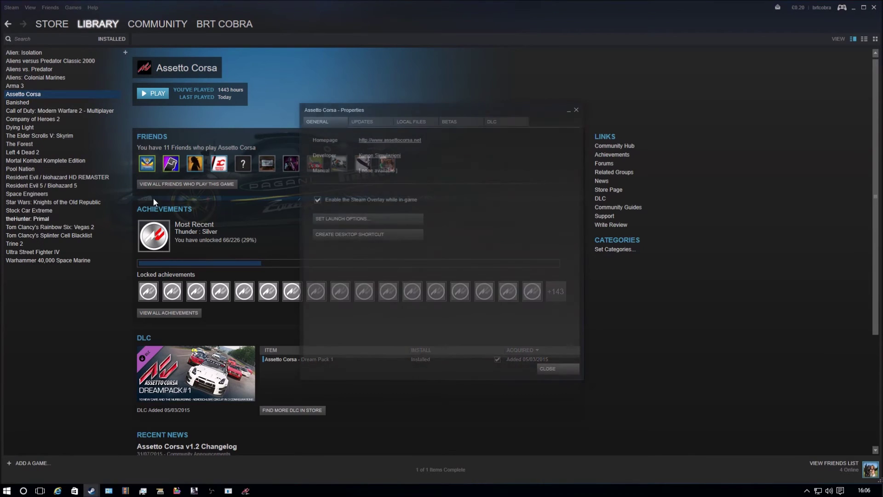
left_click(409, 122)
left_click(379, 156)
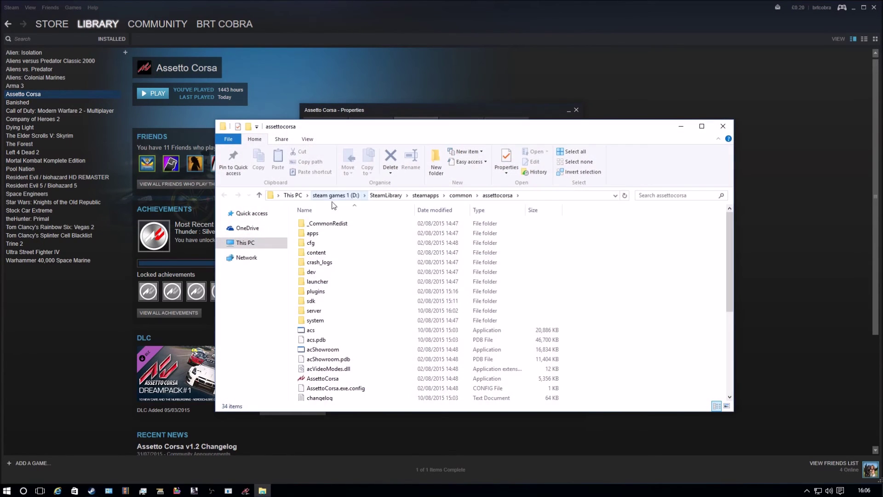
- Look through the install folder and open its server folder
scroll(370, 308, "down", 4)
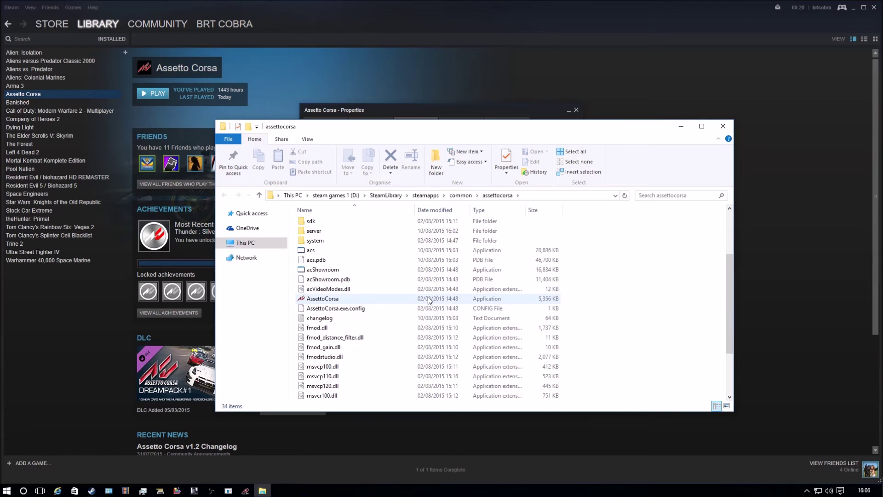
scroll(396, 310, "up", 2)
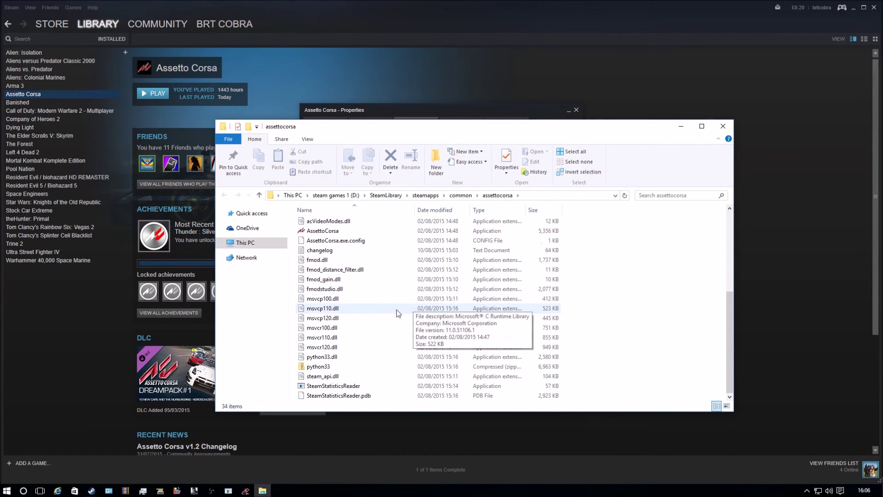
scroll(377, 327, "up", 2)
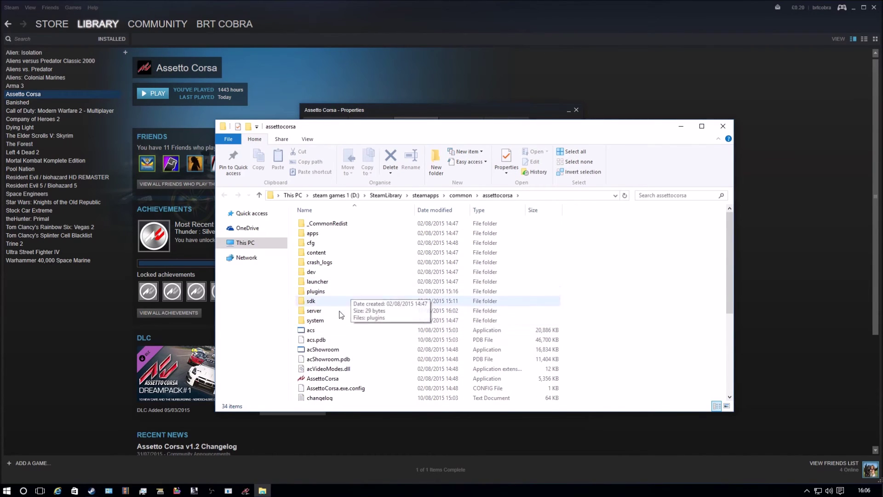
scroll(342, 319, "down", 1)
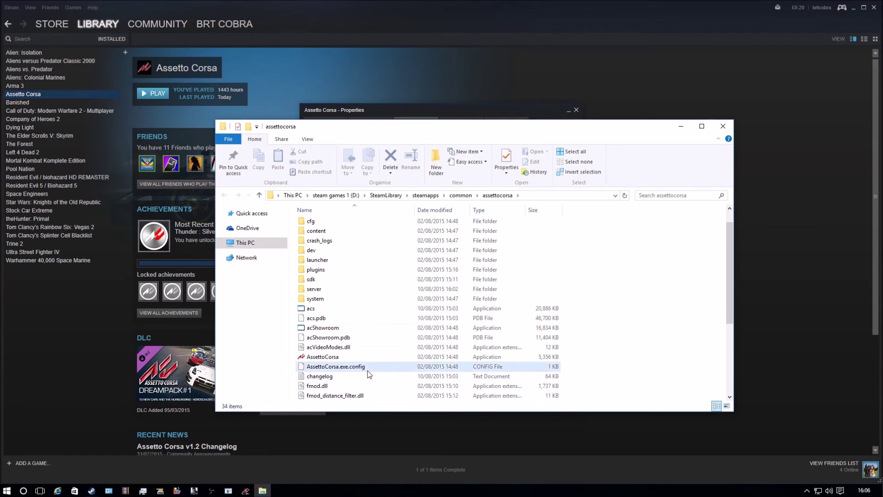
left_click(395, 367)
scroll(394, 365, "down", 4)
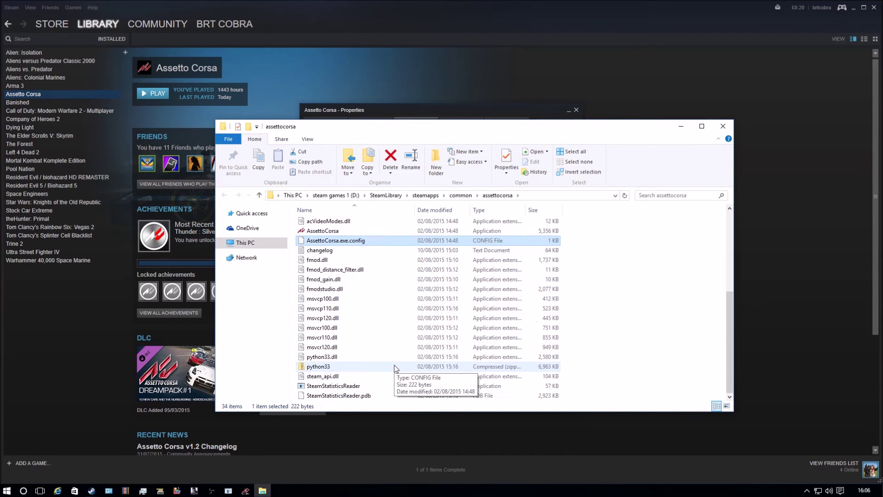
scroll(394, 361, "up", 4)
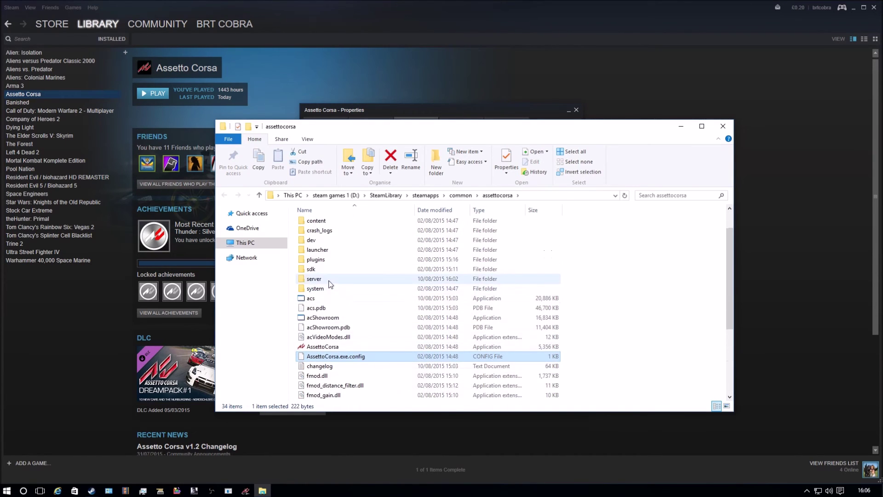
double_click(329, 286)
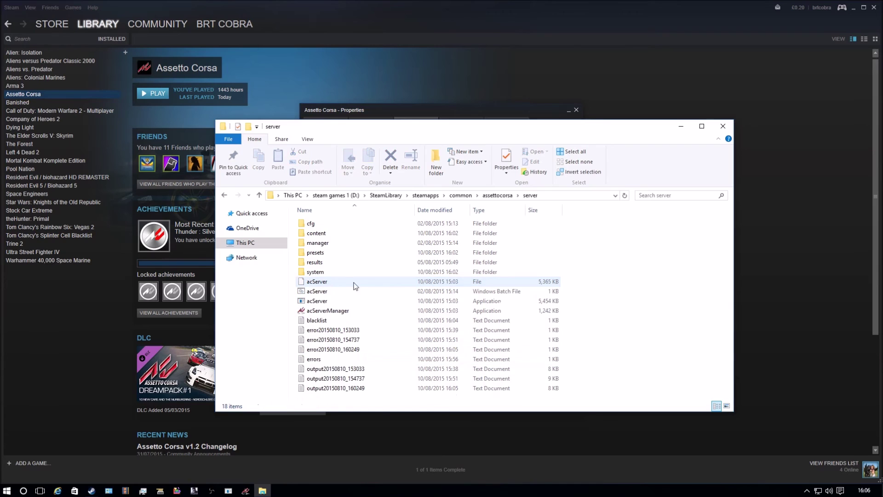
- Delete the banned Steam ID from blacklist.txt and save the emptied file
double_click(331, 320)
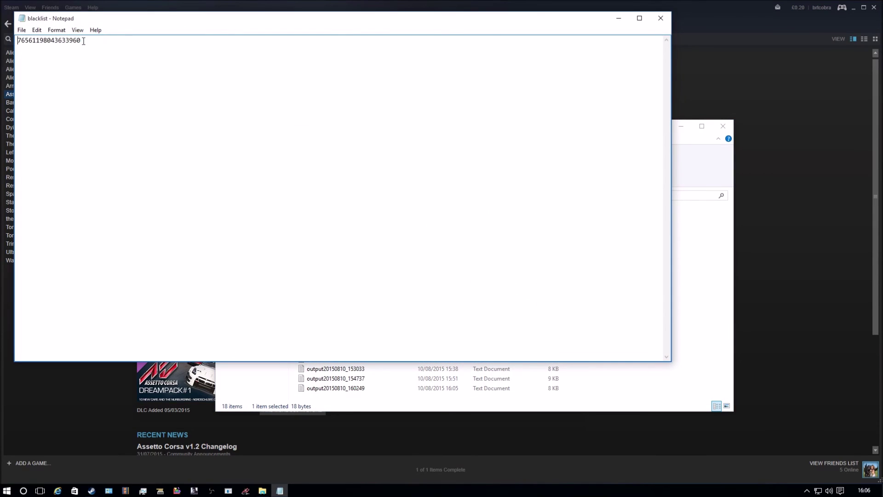
key("Delete")
left_click(661, 19)
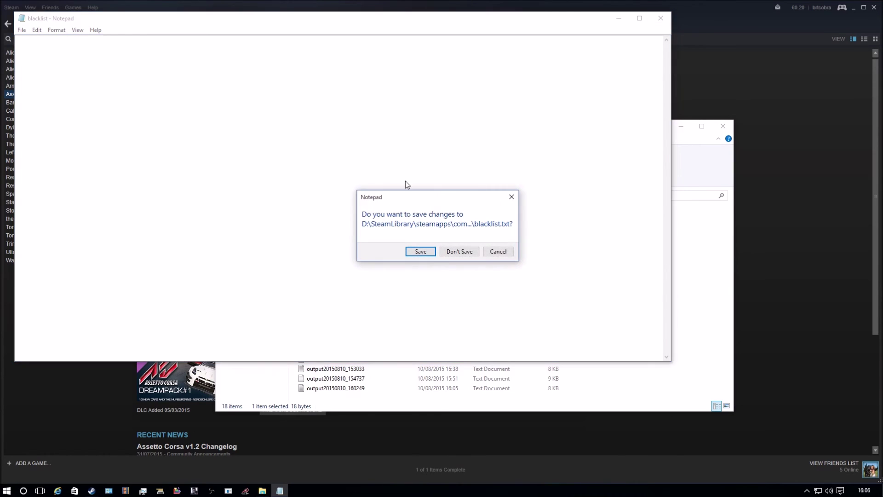
left_click(421, 252)
- Close the server folder, Assetto Corsa's Properties window, and Steam
left_click(719, 129)
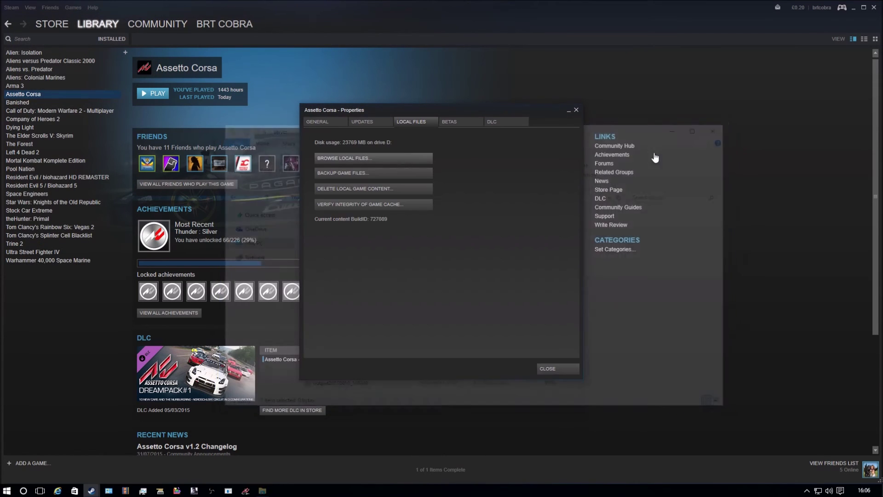
left_click(560, 369)
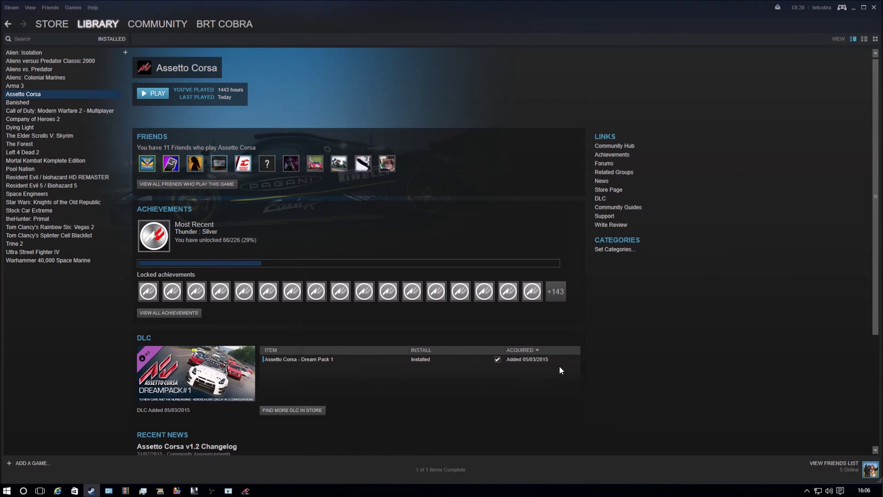
left_click(875, 7)
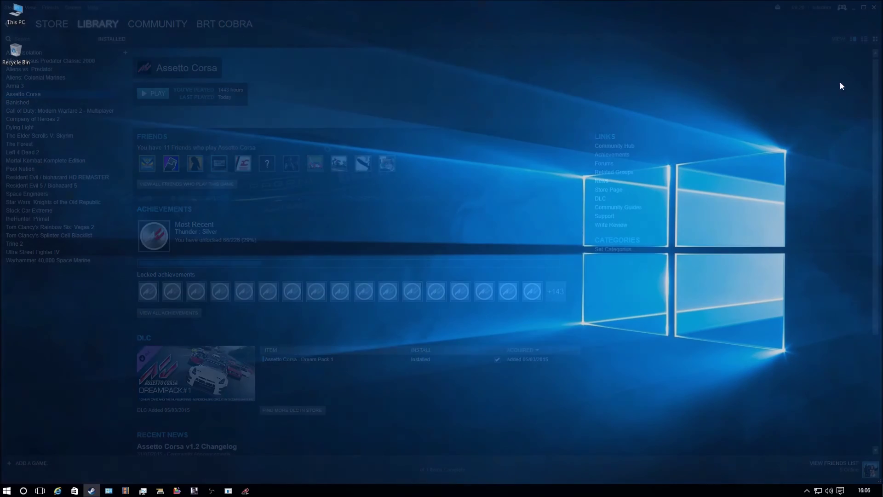